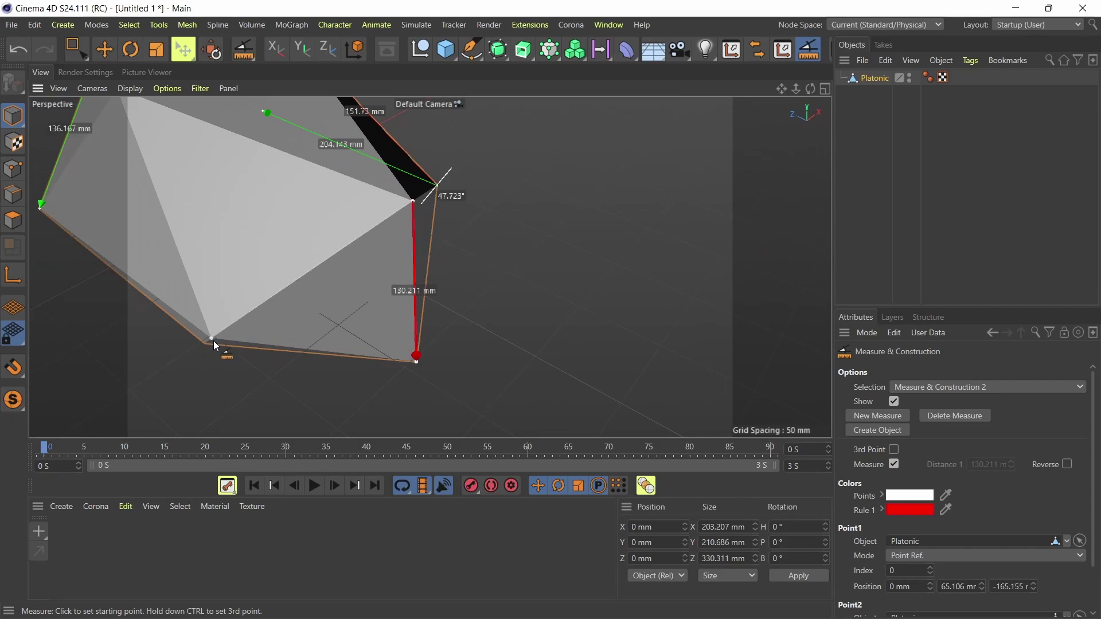
left_click(213, 340, "ctrl")
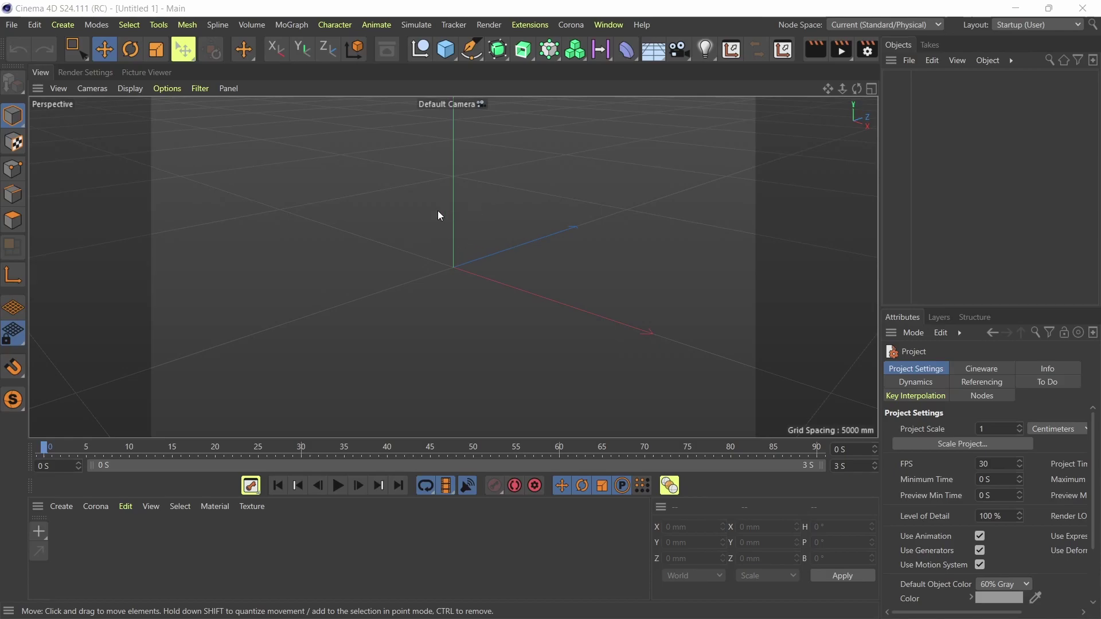
Add a Platonic primitive to the scene and convert it into an editable polygon object.
scroll(437, 213, "down", 2)
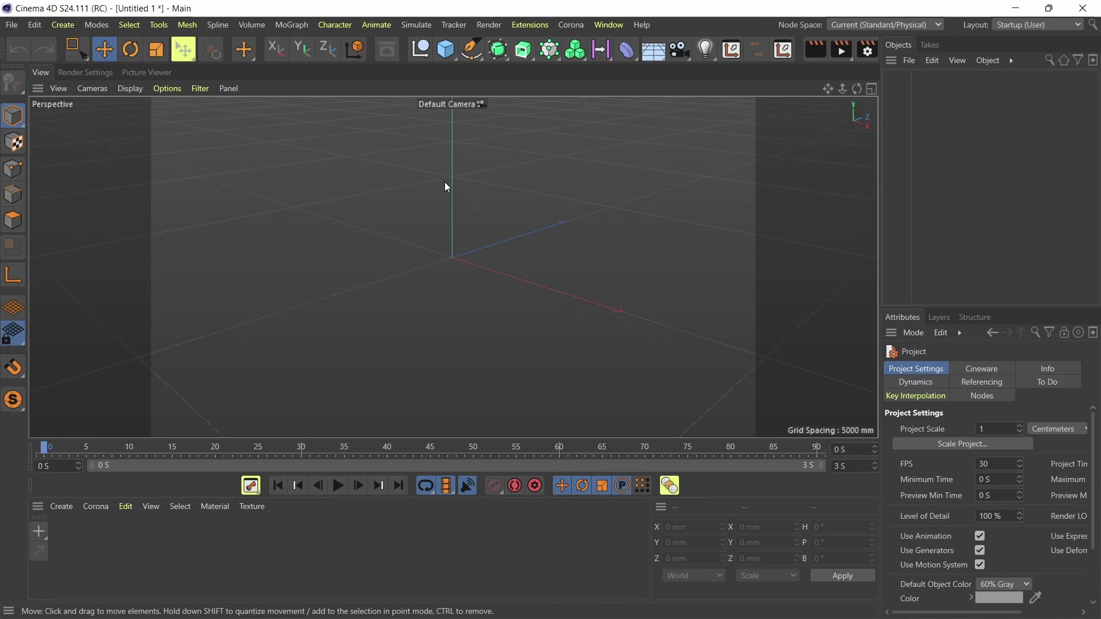
scroll(444, 186, "up", 2)
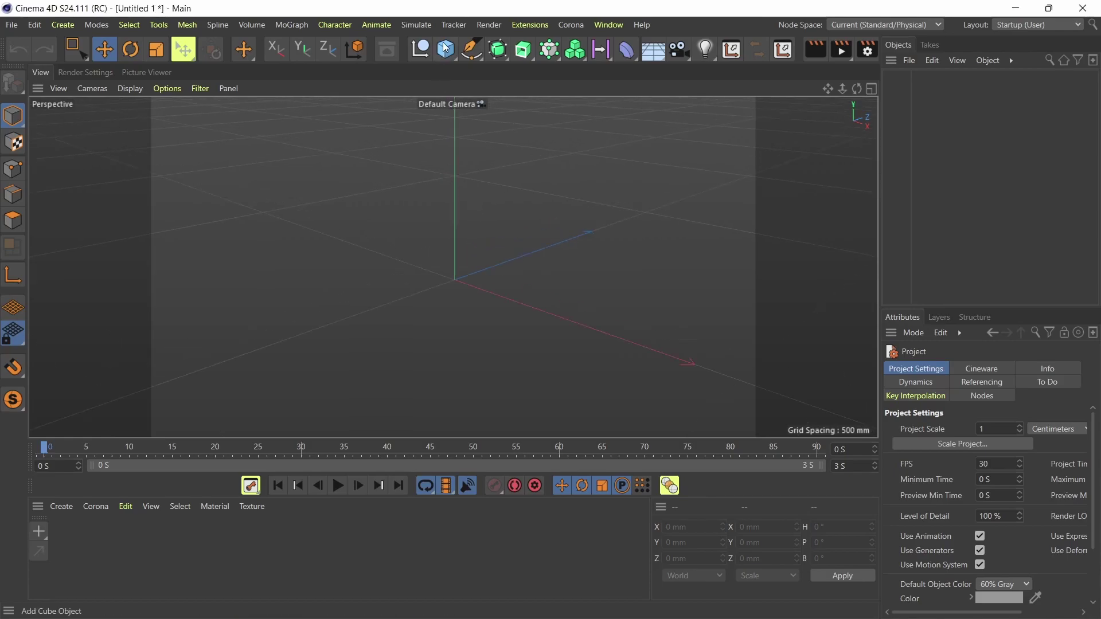
left_click(446, 48)
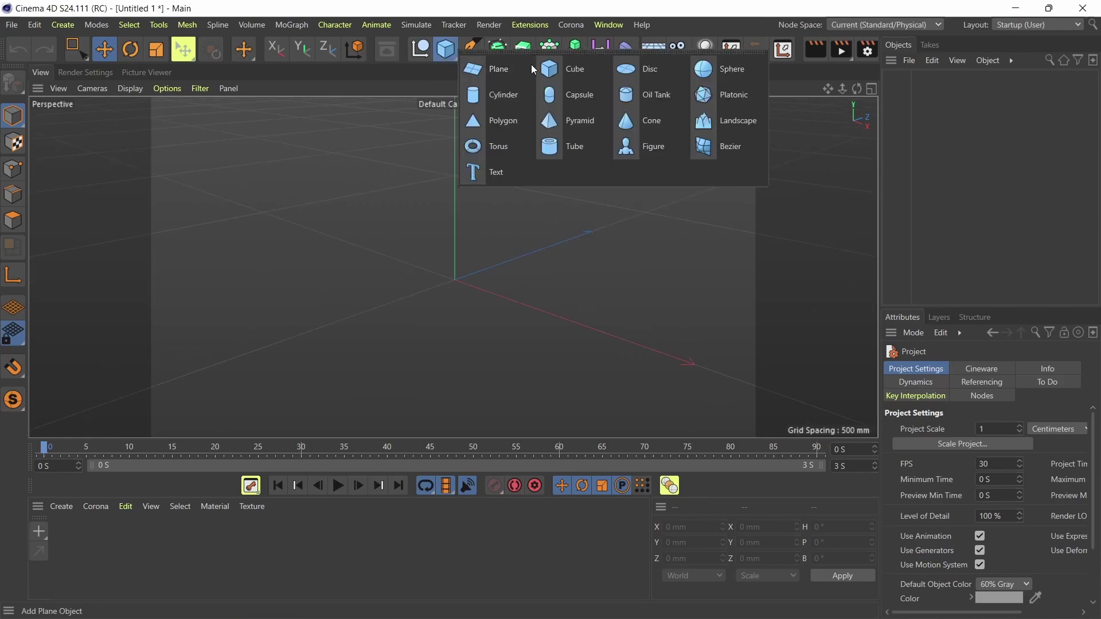
left_click(719, 102)
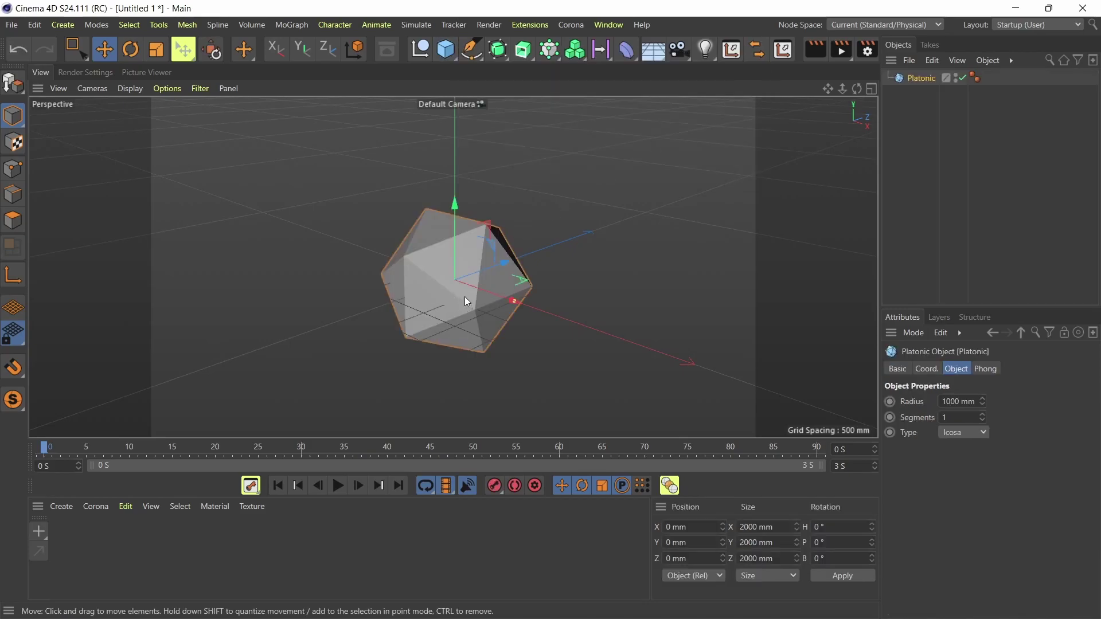
key("c")
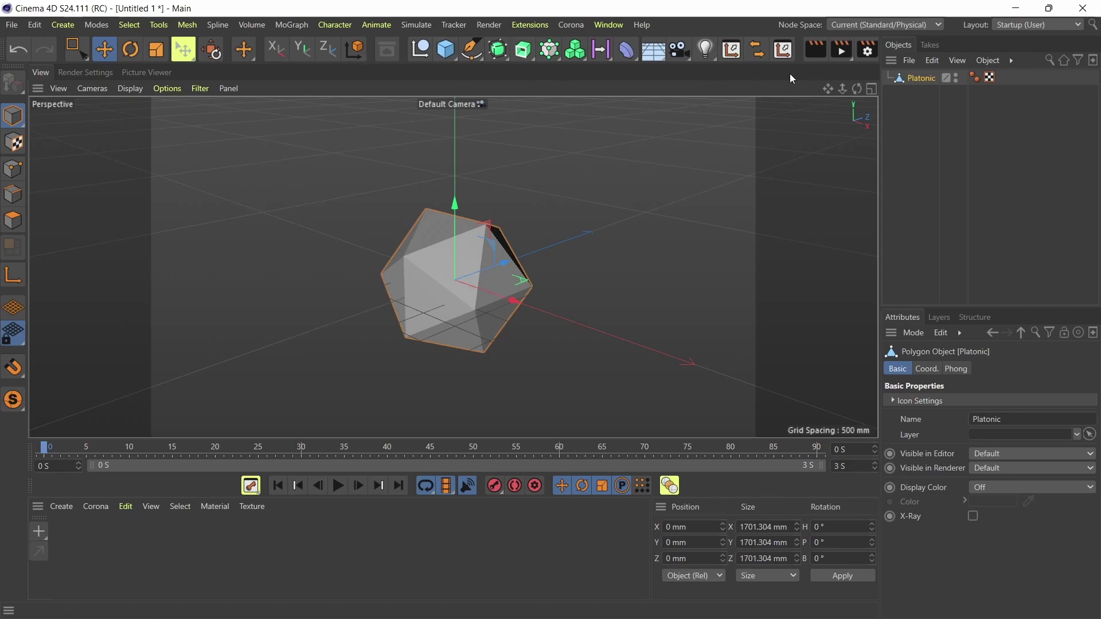
Scale the platonic unevenly along its axes to about 2032 × 2107 × 3303 mm and deselect it.
left_click(155, 51)
left_click_drag(519, 297, 530, 259)
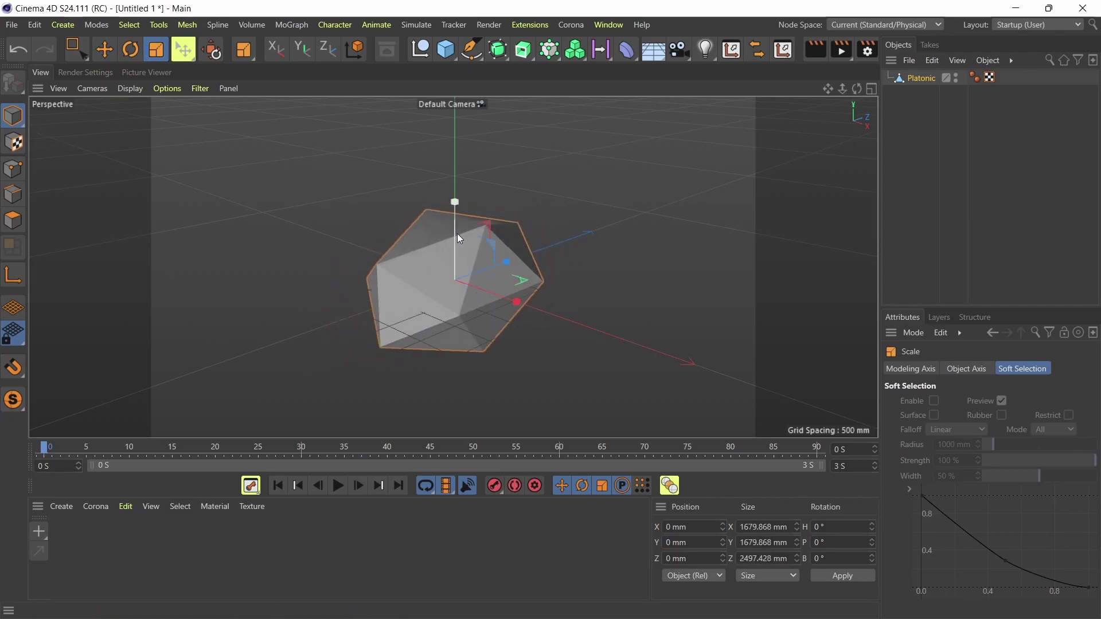
left_click_drag(457, 234, 457, 198)
left_click_drag(486, 292, 522, 260)
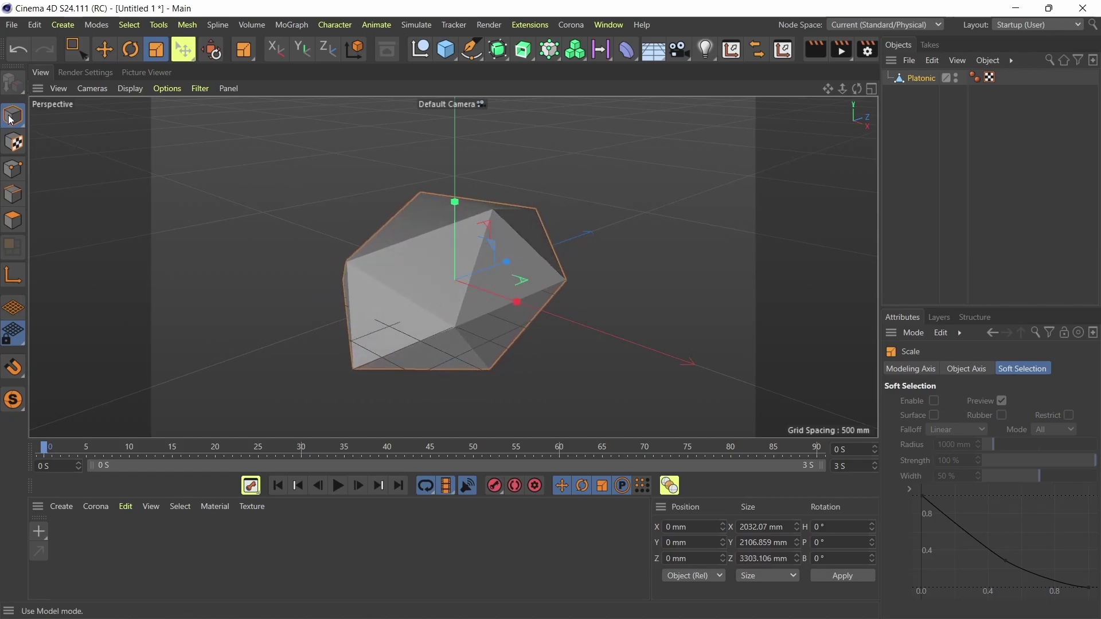
left_click(75, 48)
left_click(360, 206)
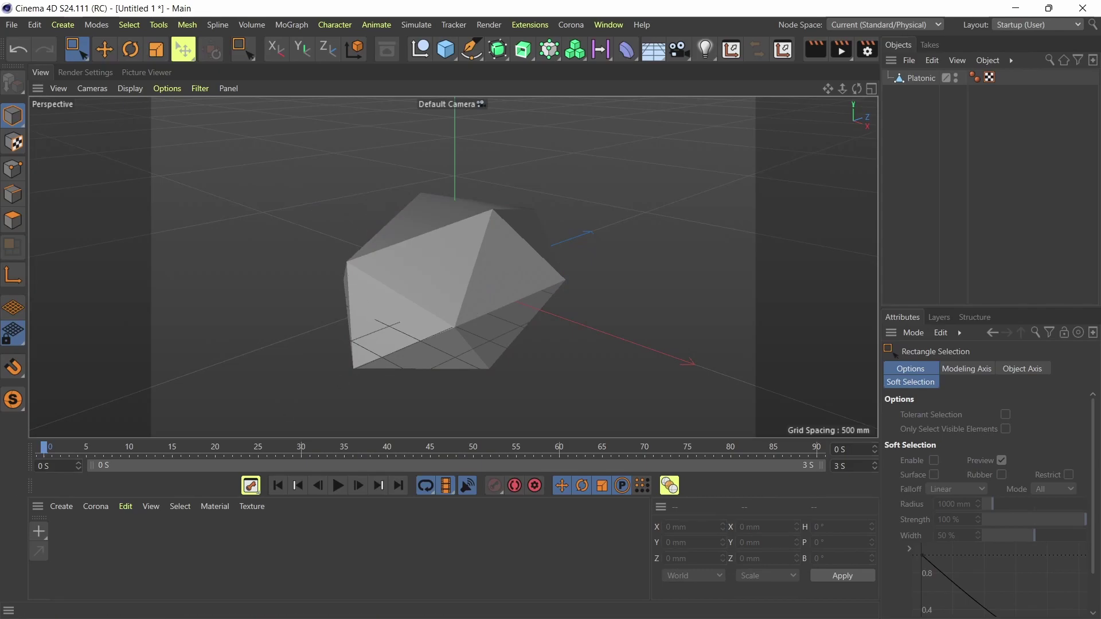
Find the Measure & Construction command by filtering for "measure" and add it to the tool palette beside Axis Center.
right_click(797, 54)
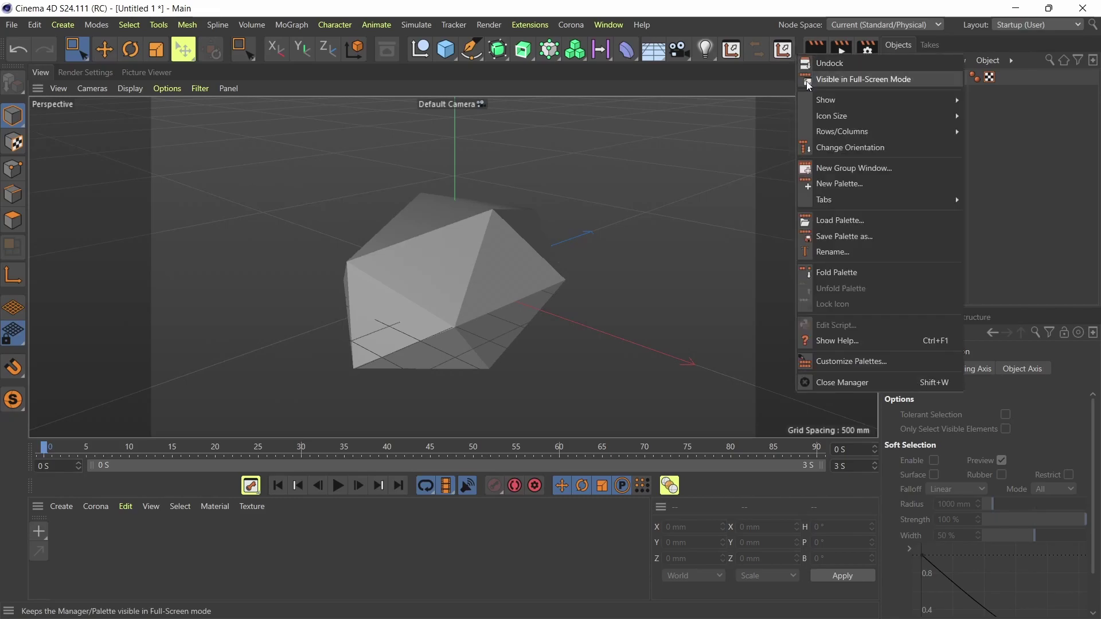
left_click(843, 367)
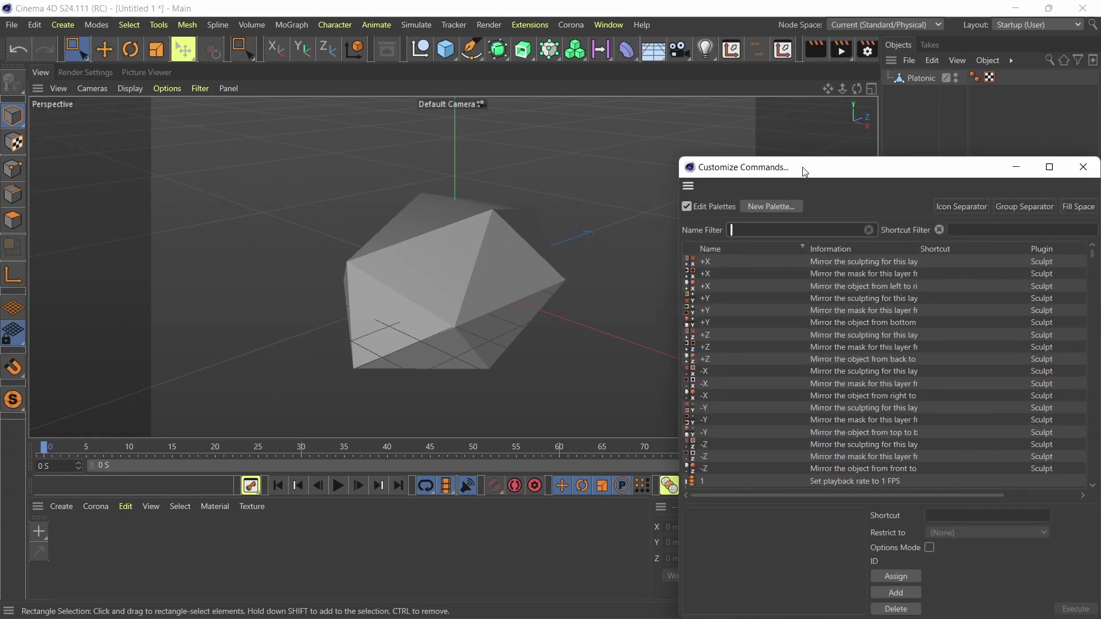
left_click_drag(804, 172, 613, 91)
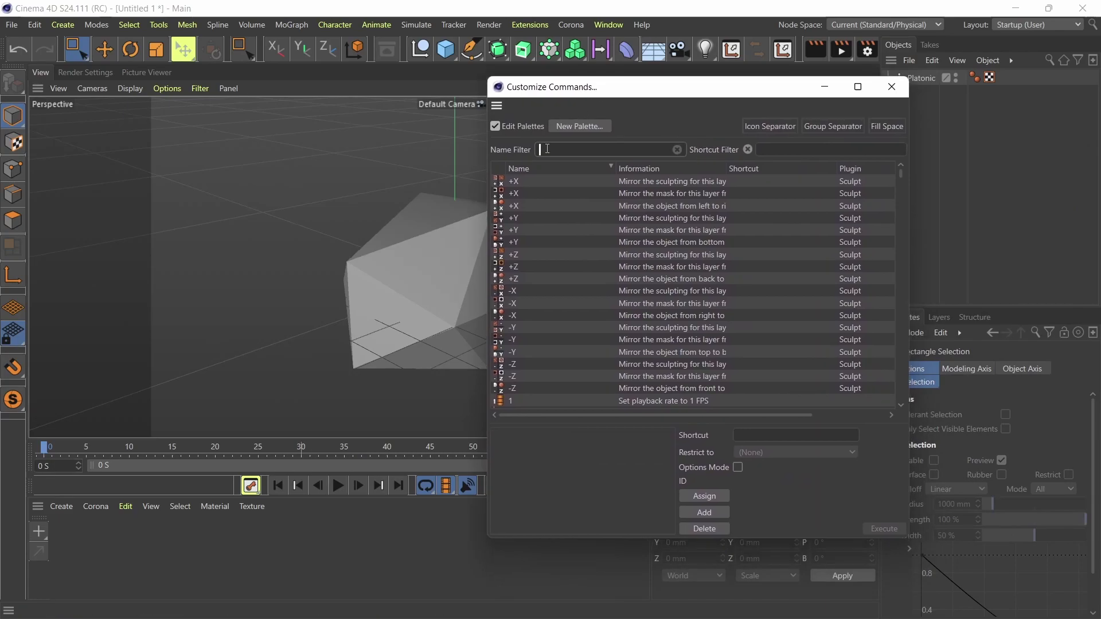
type("mea")
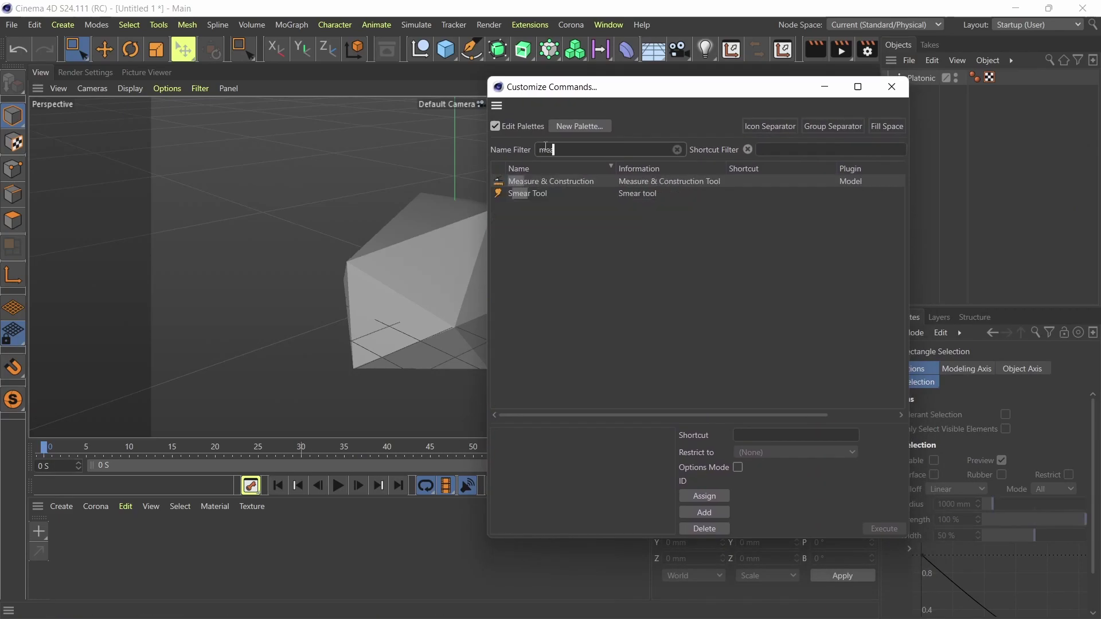
type("sure")
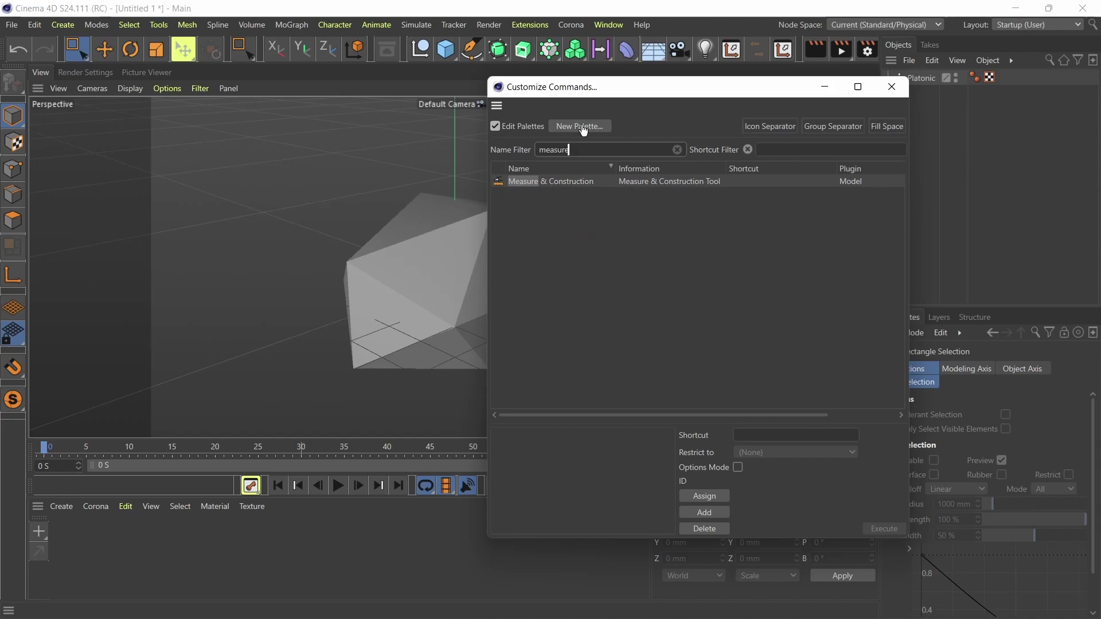
left_click_drag(590, 86, 587, 172)
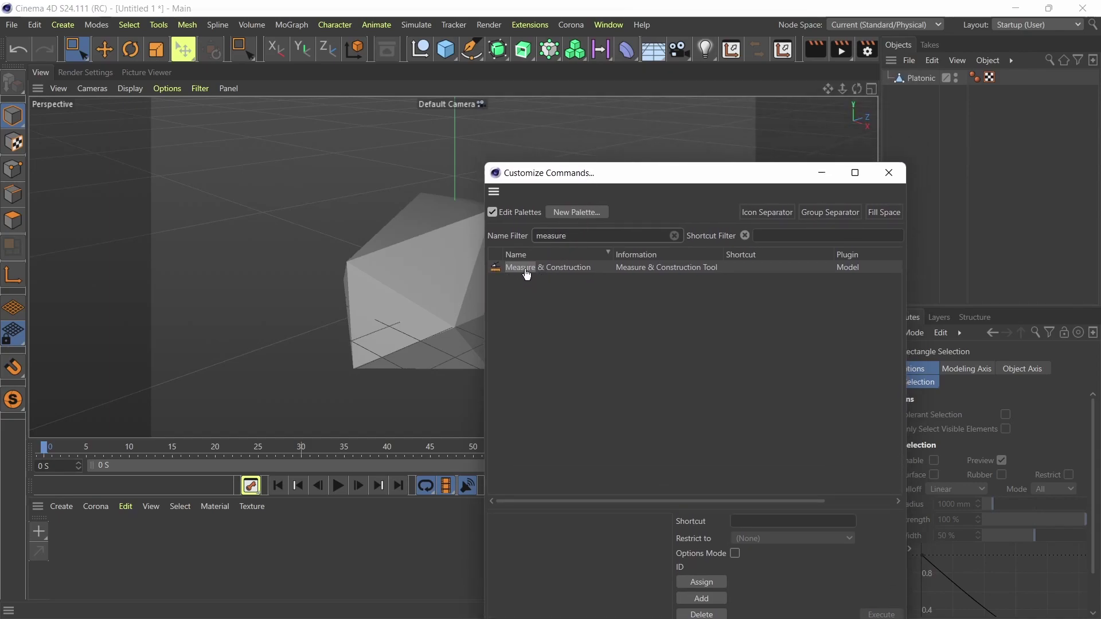
left_click_drag(526, 275, 800, 53)
left_click(889, 172)
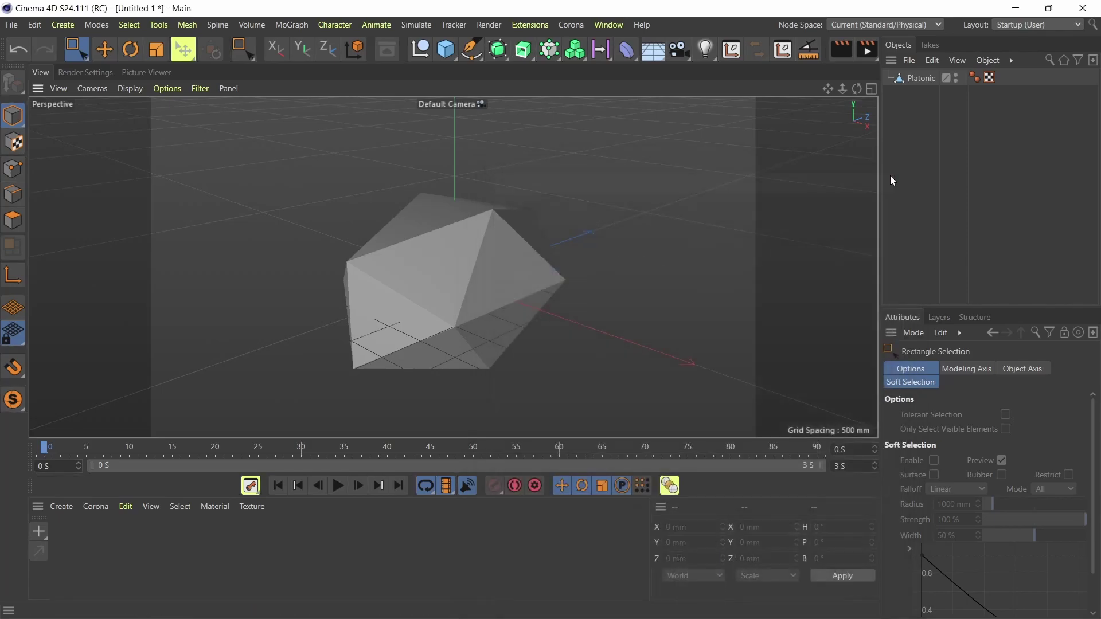
Select the platonic and activate the Measure & Construction tool, widening the attributes area to show all its options.
left_click(494, 270)
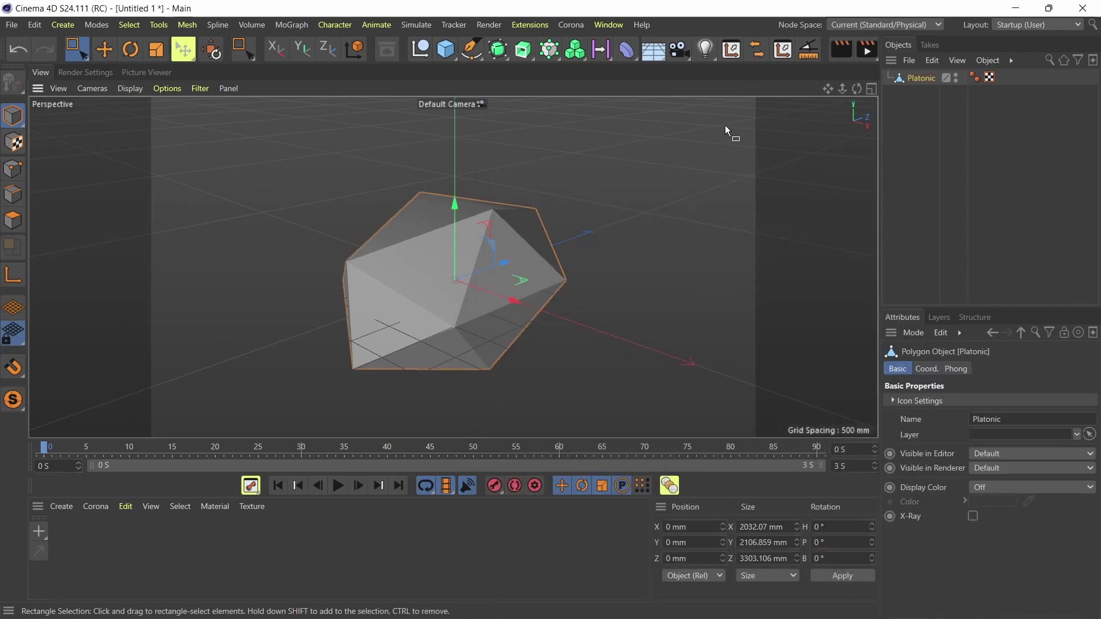
left_click(809, 52)
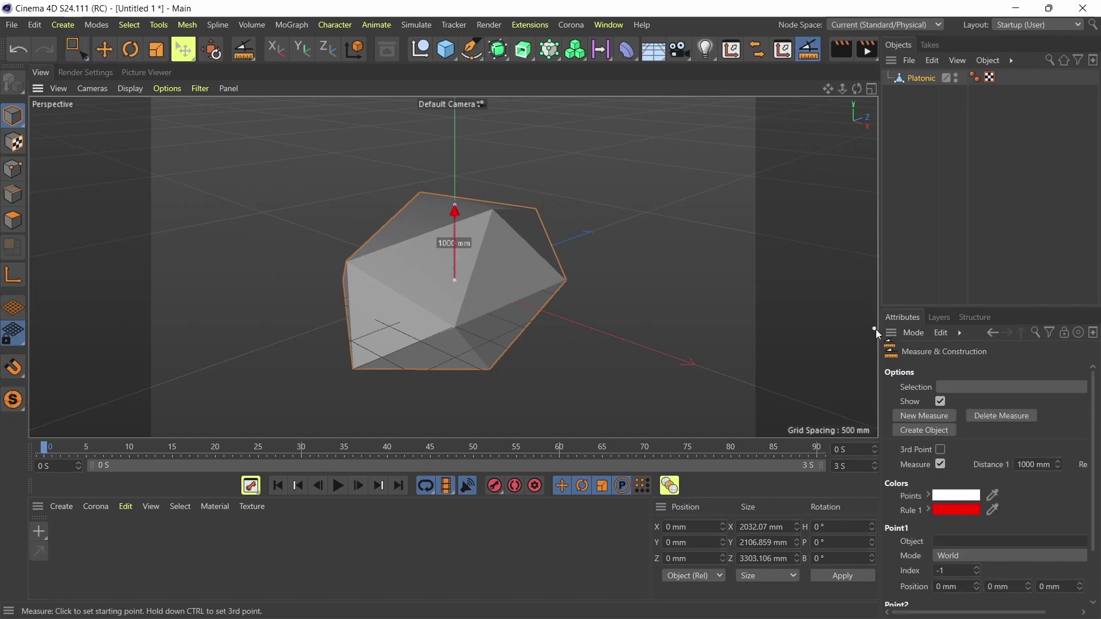
left_click_drag(878, 328, 739, 327)
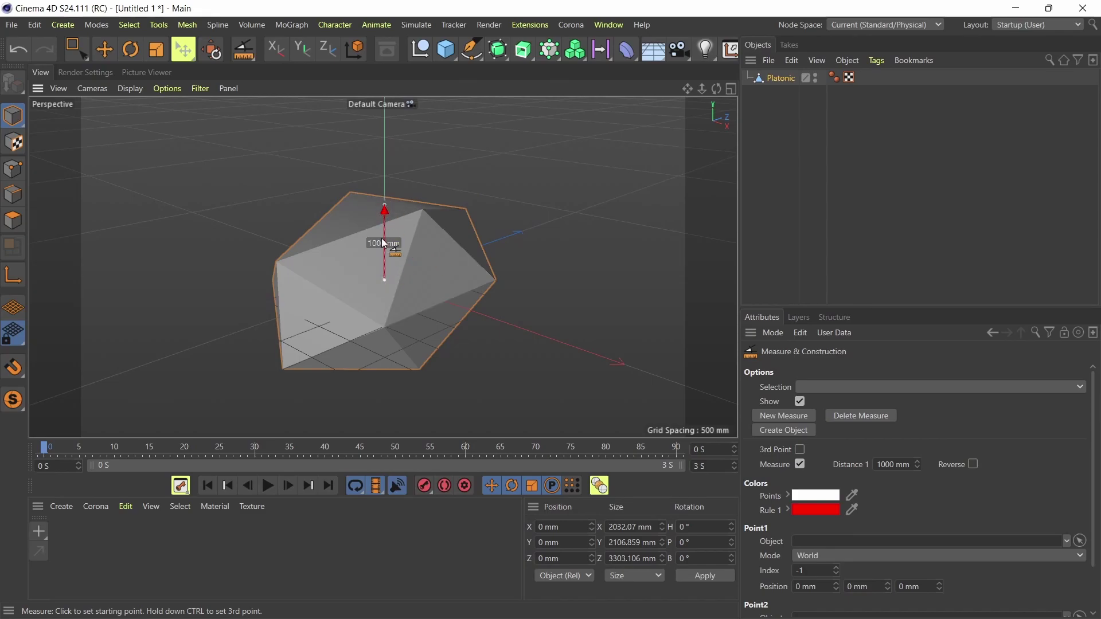
scroll(395, 241, "up", 2)
left_click_drag(411, 236, 410, 259, "alt")
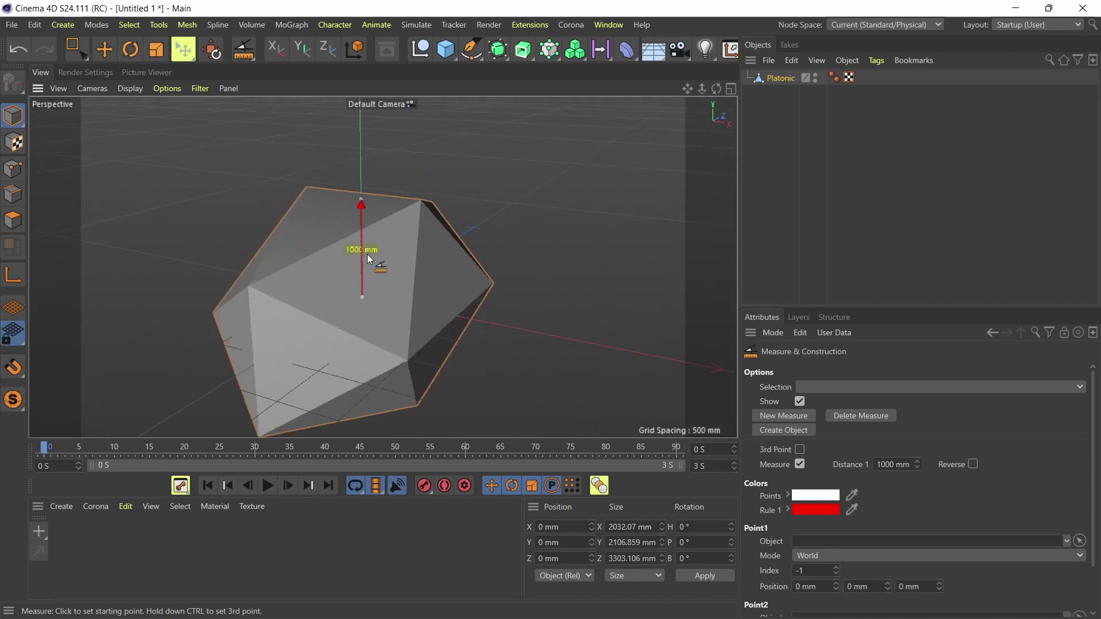
left_click_drag(479, 265, 365, 277, "alt")
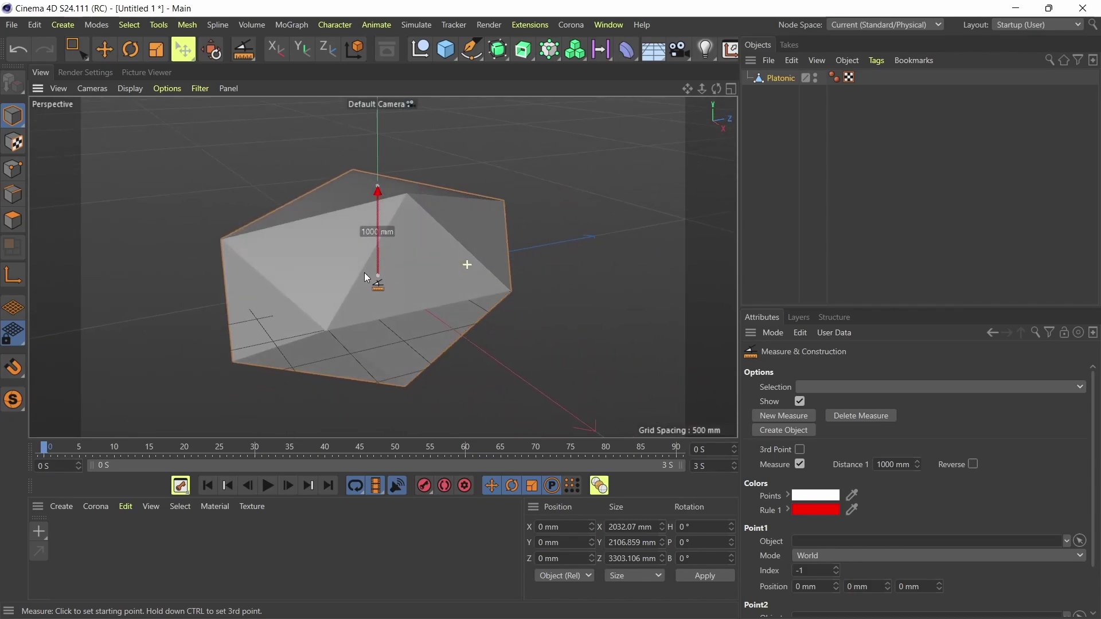
scroll(375, 274, "up", 2)
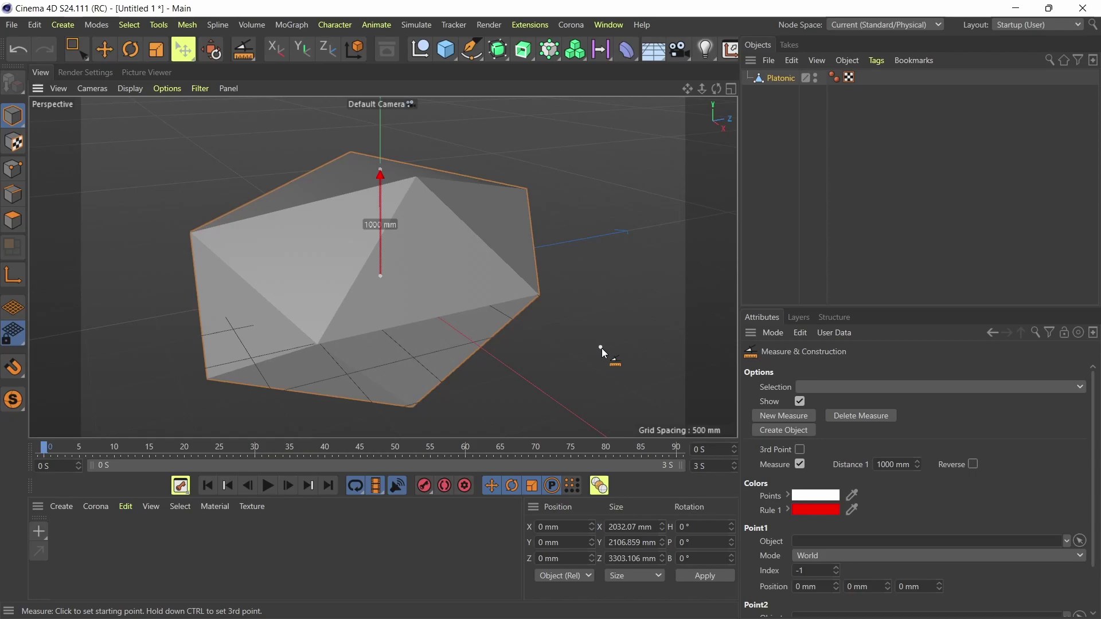
Set the project scale unit to Millimeters in the project settings.
key("ctrl+d")
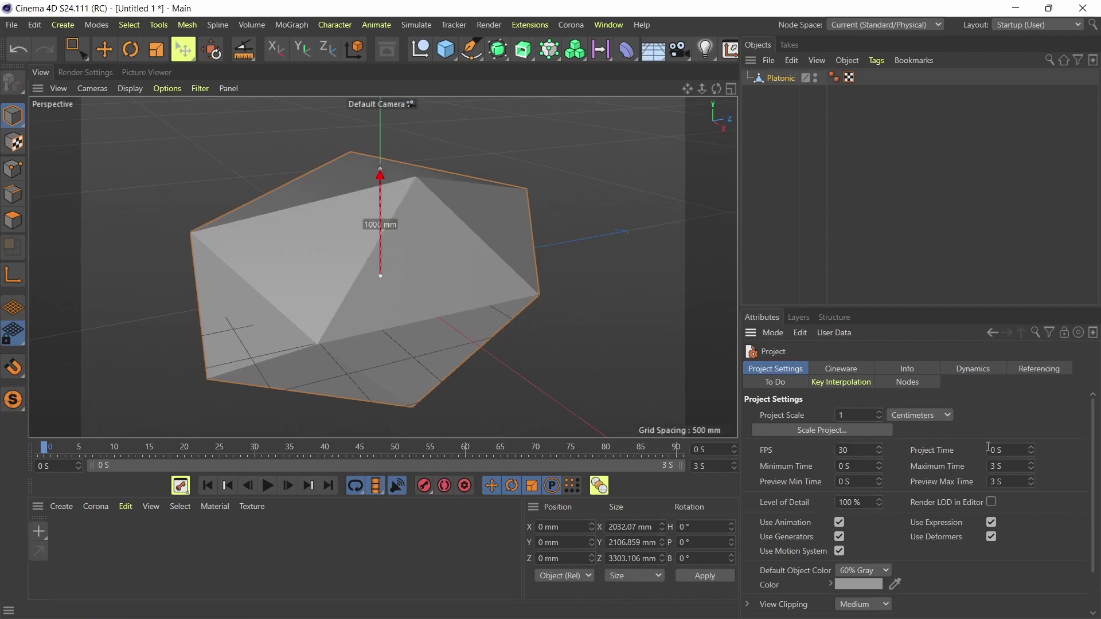
left_click(917, 414)
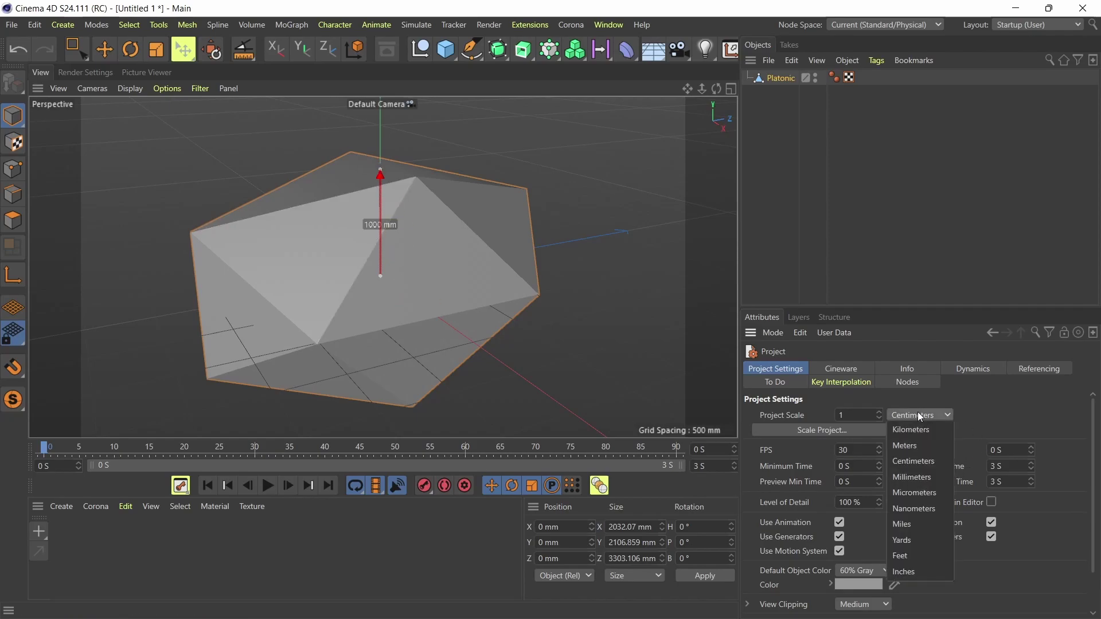
left_click(923, 477)
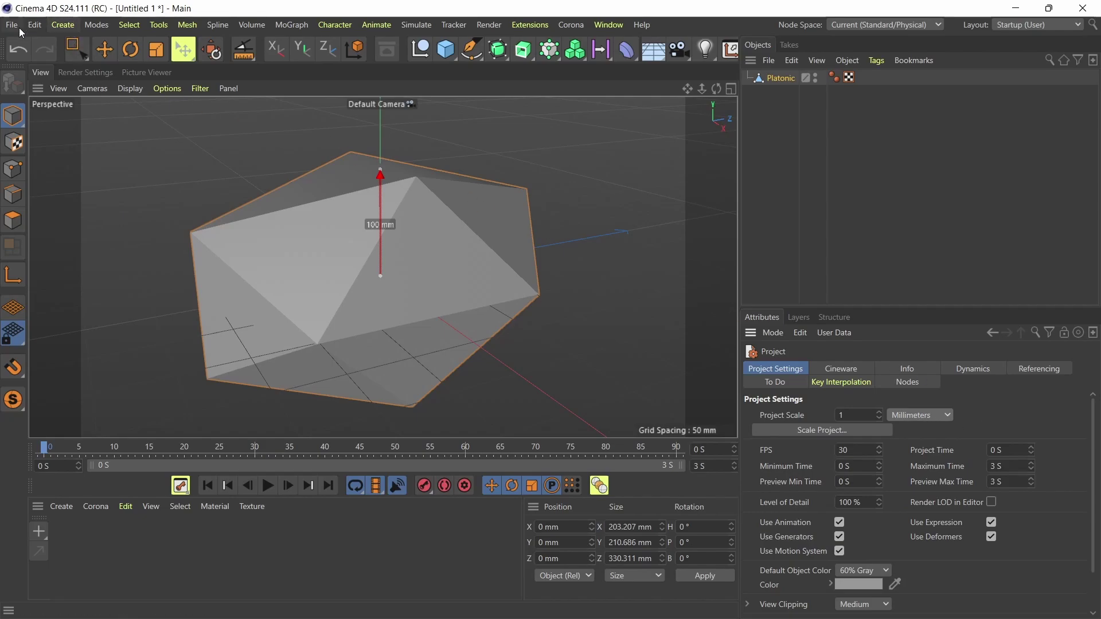
Check the Unit Display option in the Units preferences.
left_click(39, 27)
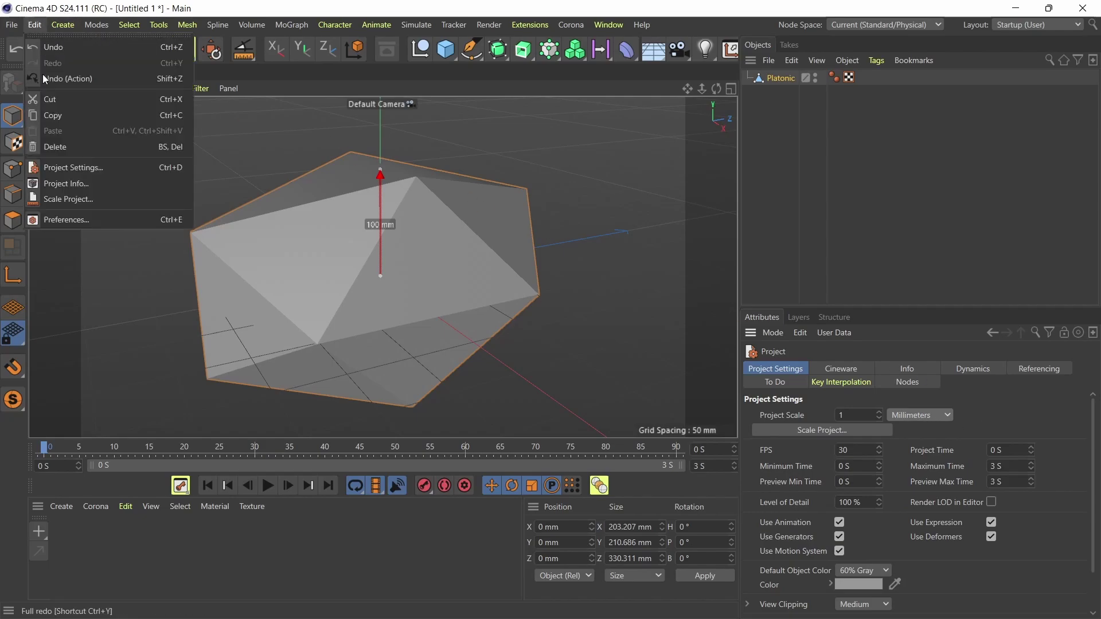
left_click(59, 219)
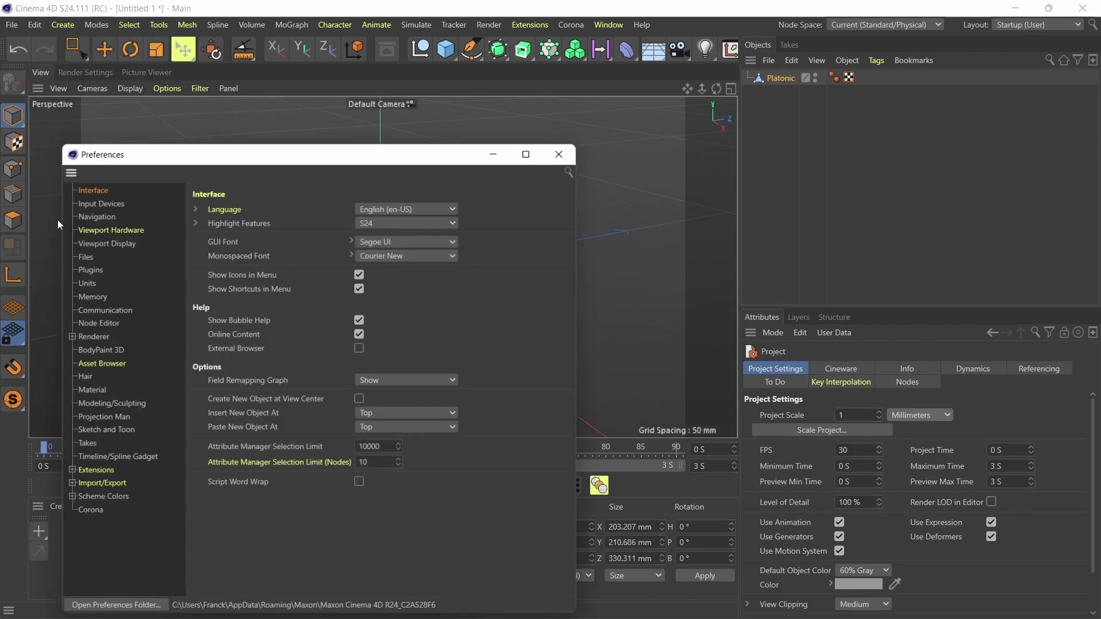
left_click(84, 281)
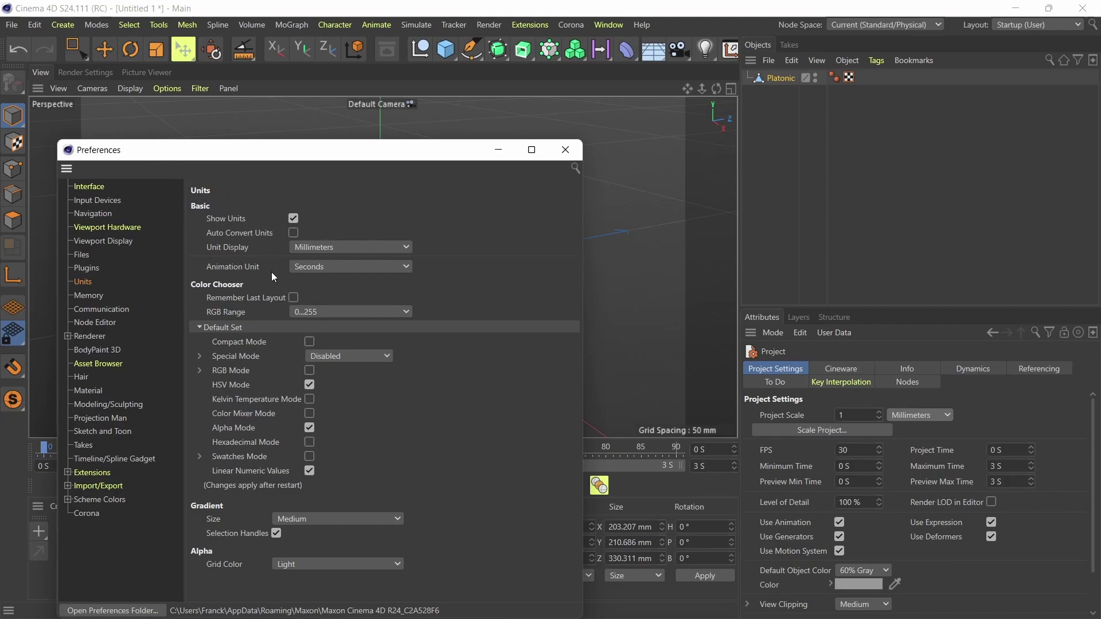
left_click(565, 149)
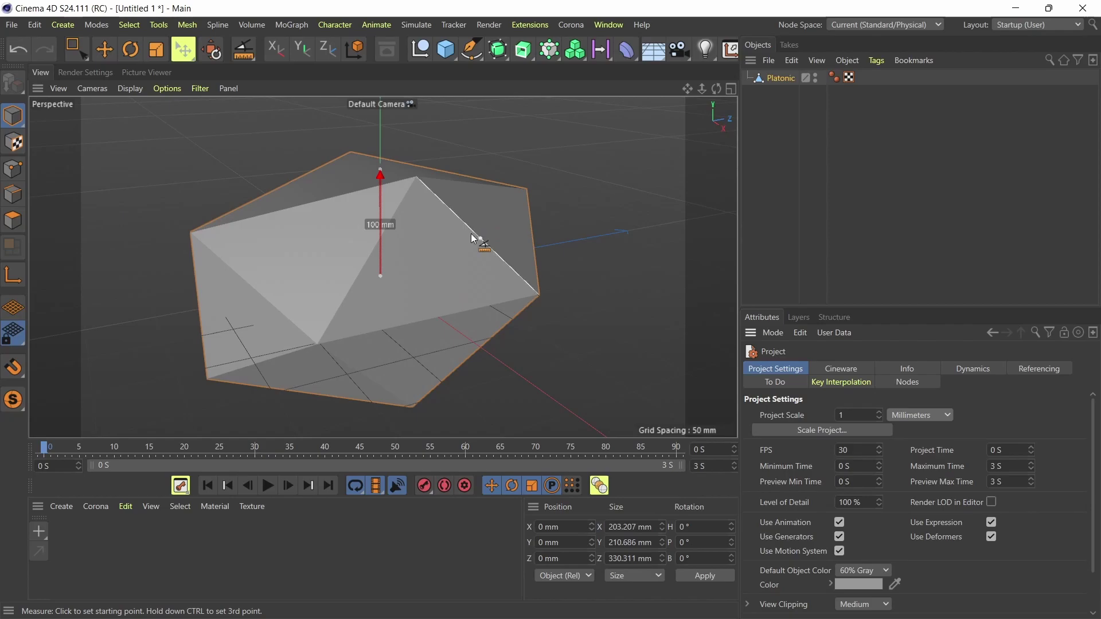
Measure one edge of the platonic with Measure & Construction by attaching the start and end points to its two vertices.
left_click_drag(449, 269, 435, 225, "alt")
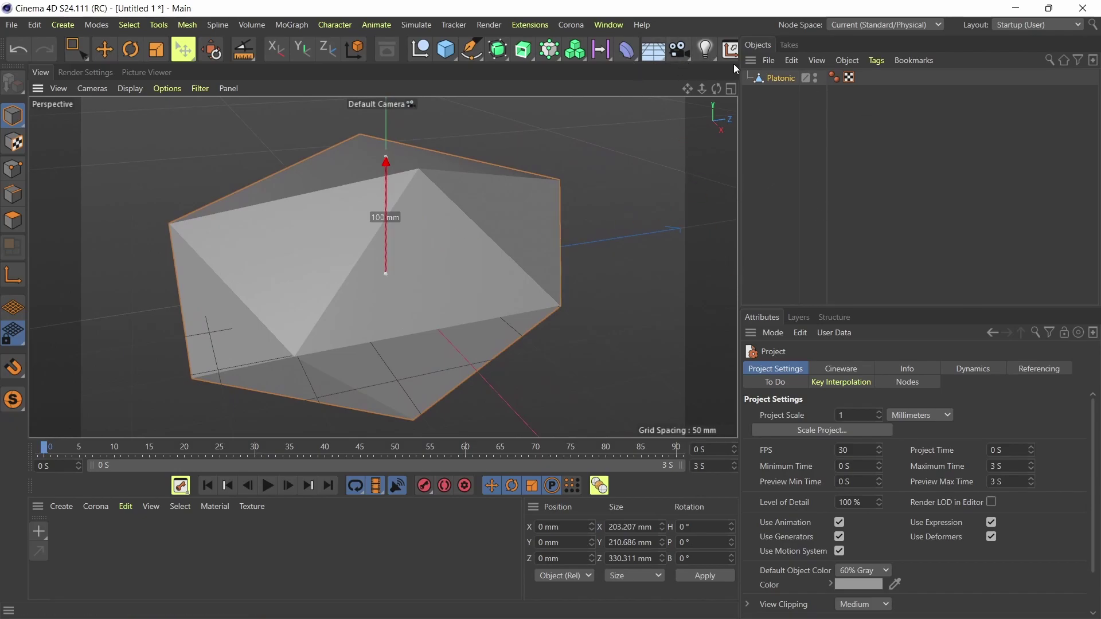
left_click_drag(739, 64, 837, 64)
left_click(808, 49)
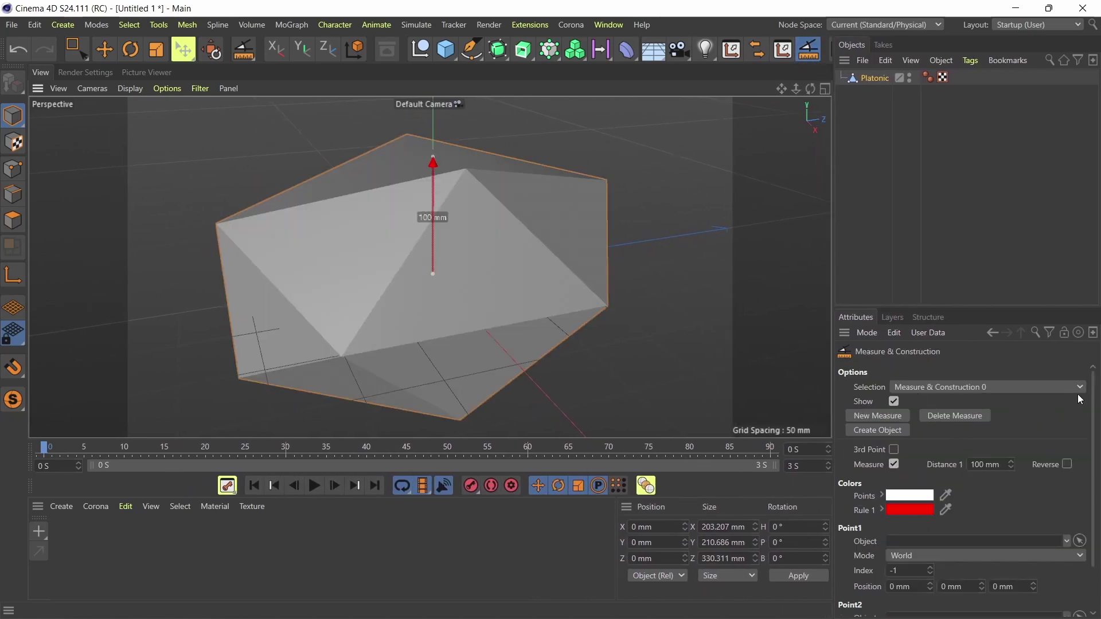
left_click(946, 385)
left_click(948, 391)
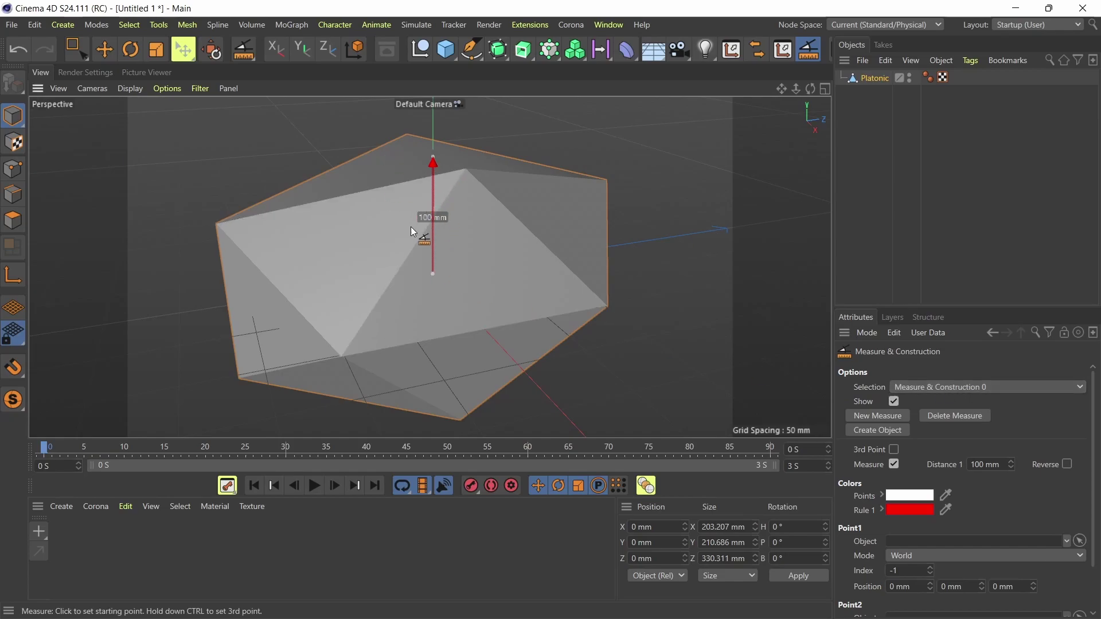
left_click_drag(411, 226, 388, 207, "alt")
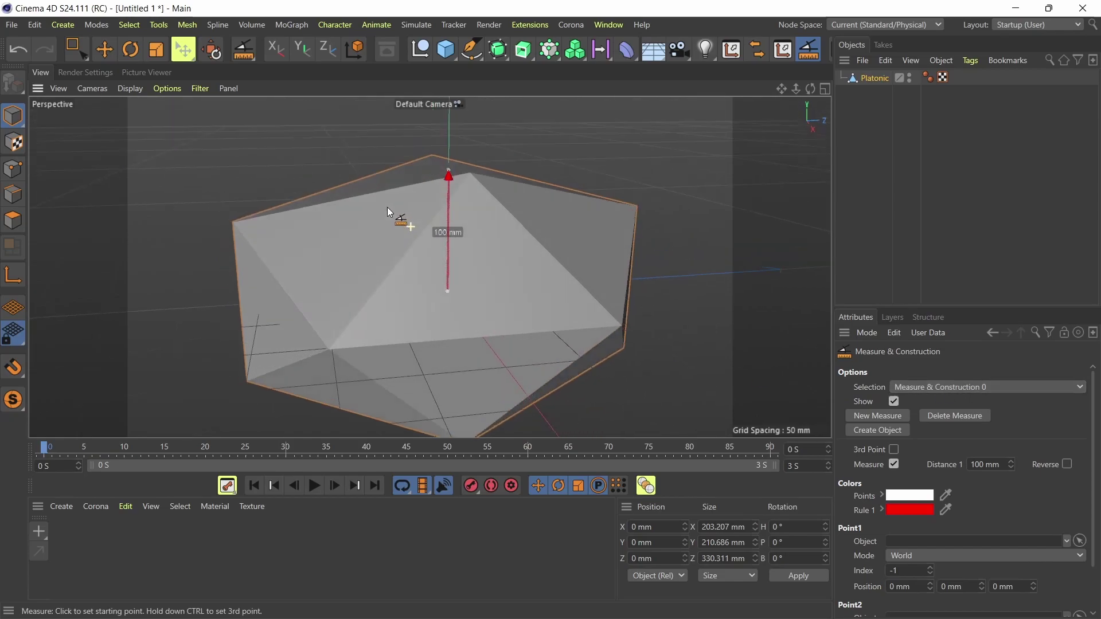
left_click(329, 349)
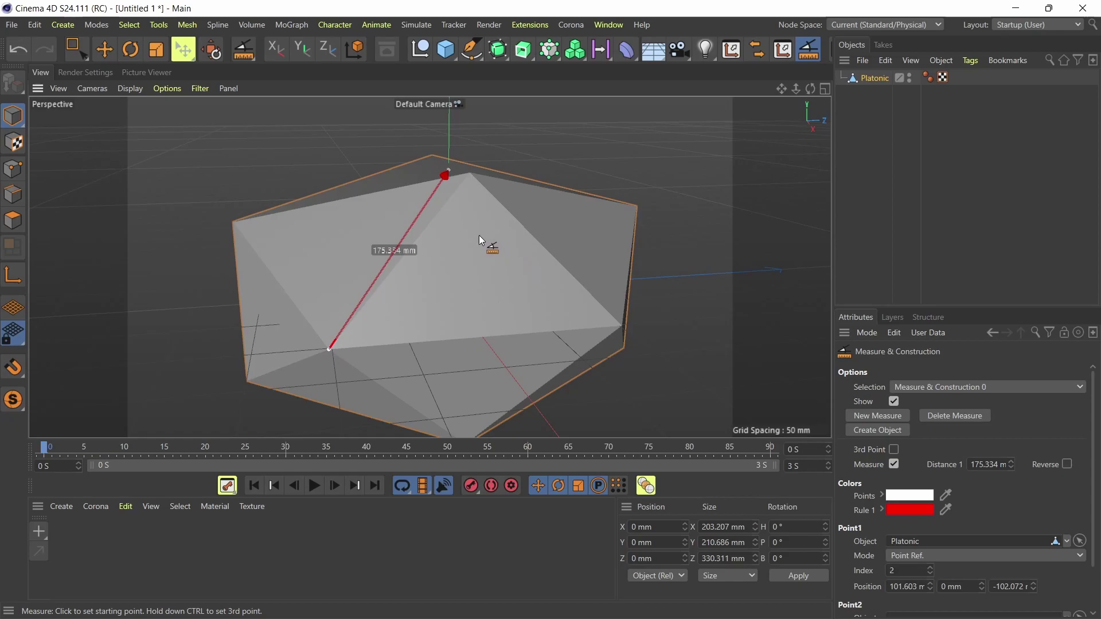
left_click(470, 174)
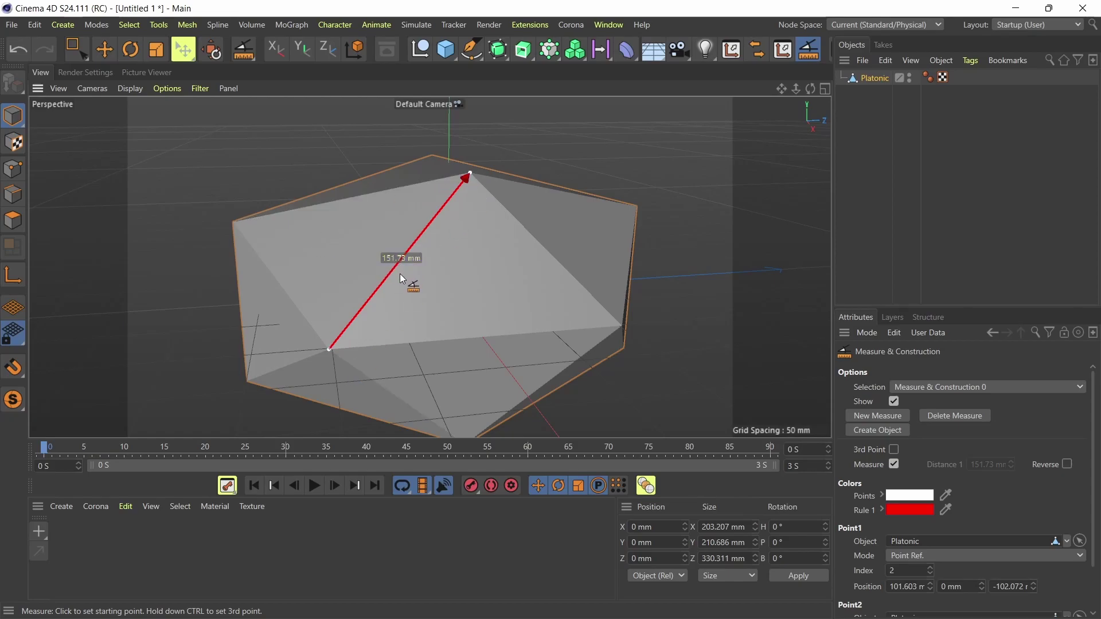
left_click_drag(400, 273, 291, 321, "alt")
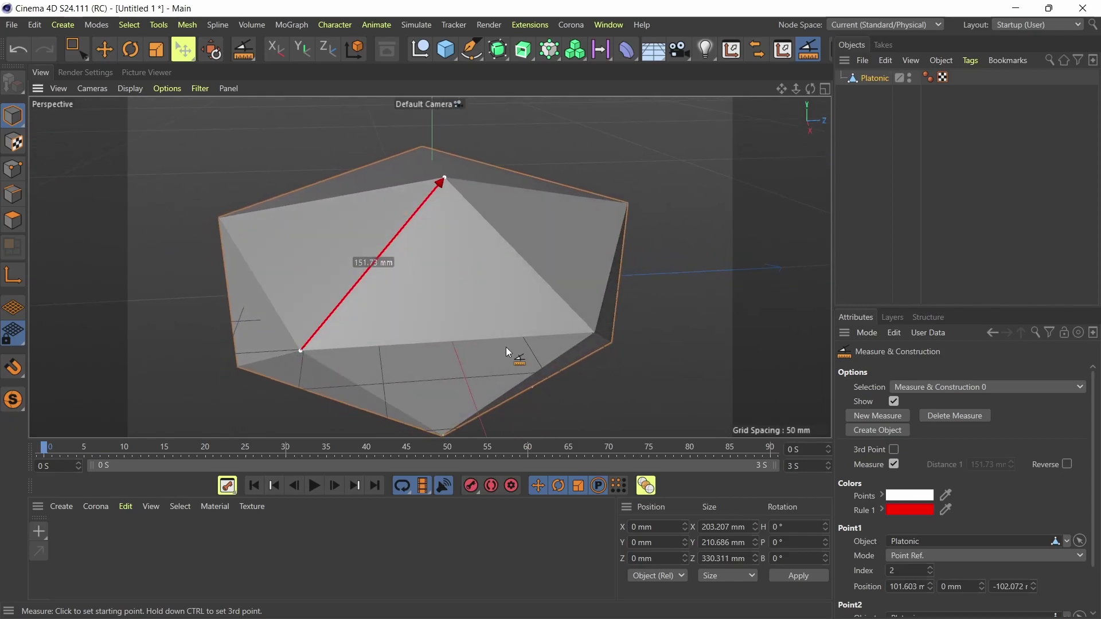
Add a third point to the first measurement at the adjacent vertex of the same face, measuring the second edge and the angle.
left_click_drag(573, 343, 549, 287, "alt")
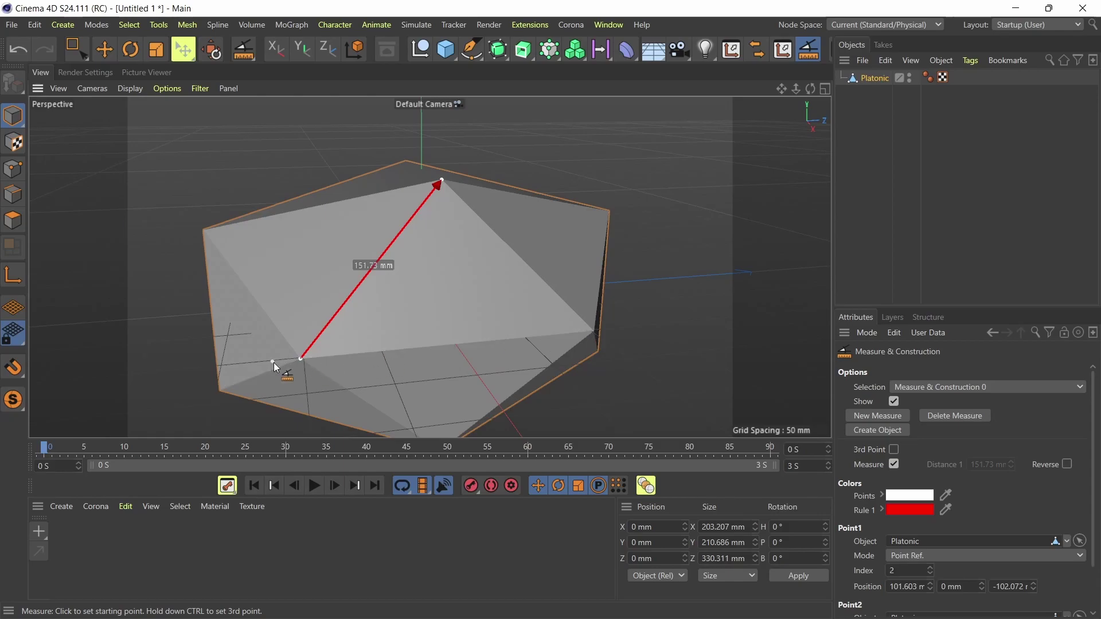
left_click(593, 331, "ctrl")
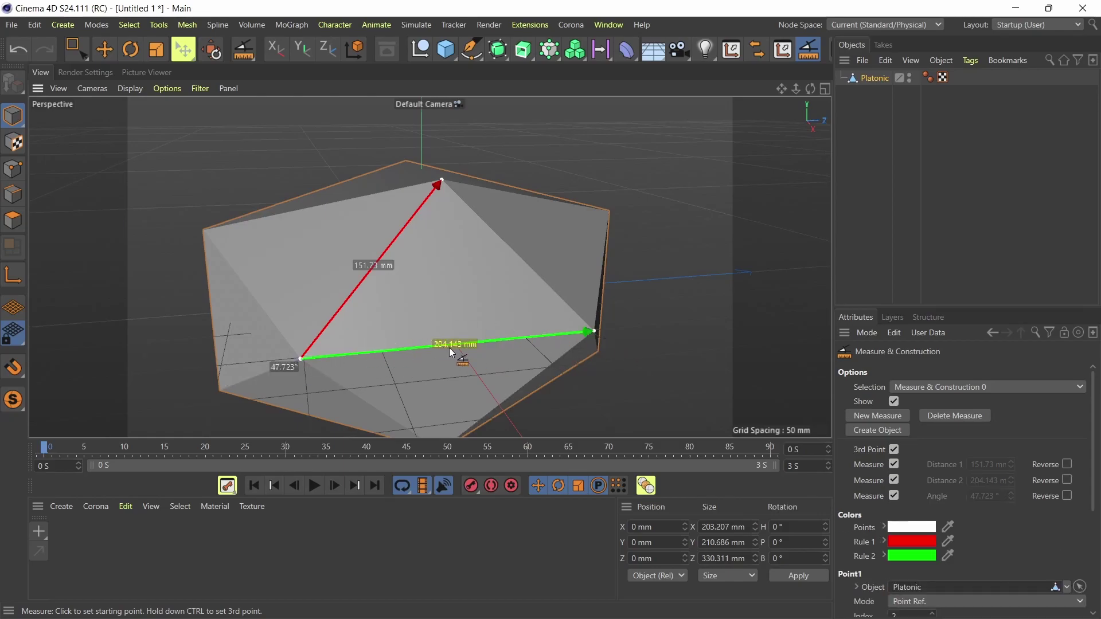
left_click_drag(443, 346, 449, 309, "alt")
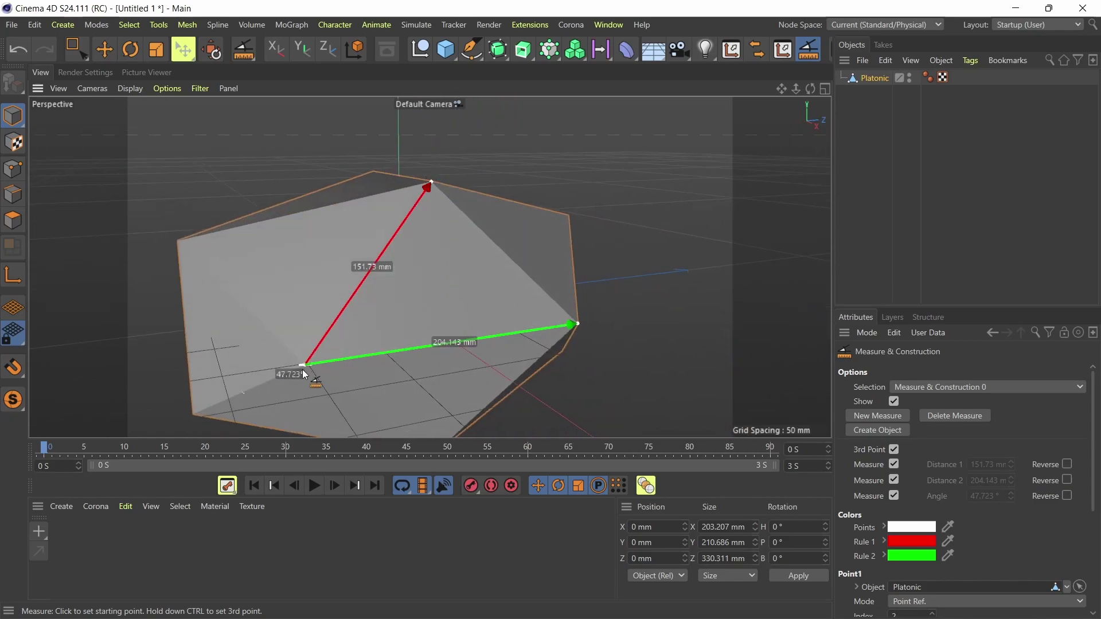
left_click_drag(529, 346, 469, 246, "alt")
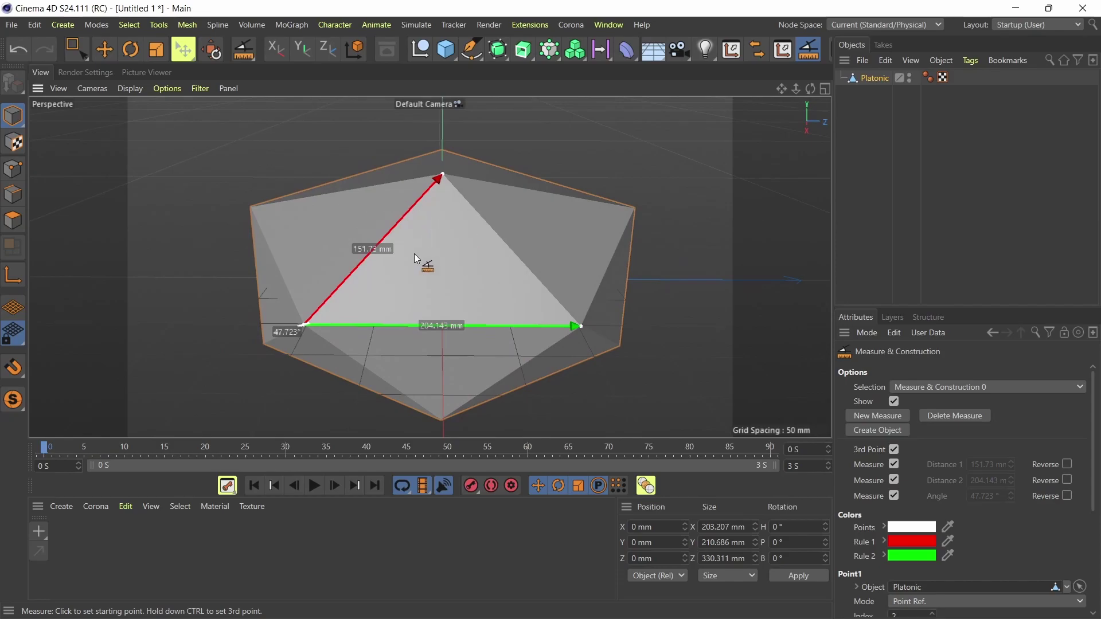
left_click_drag(417, 257, 416, 175, "alt")
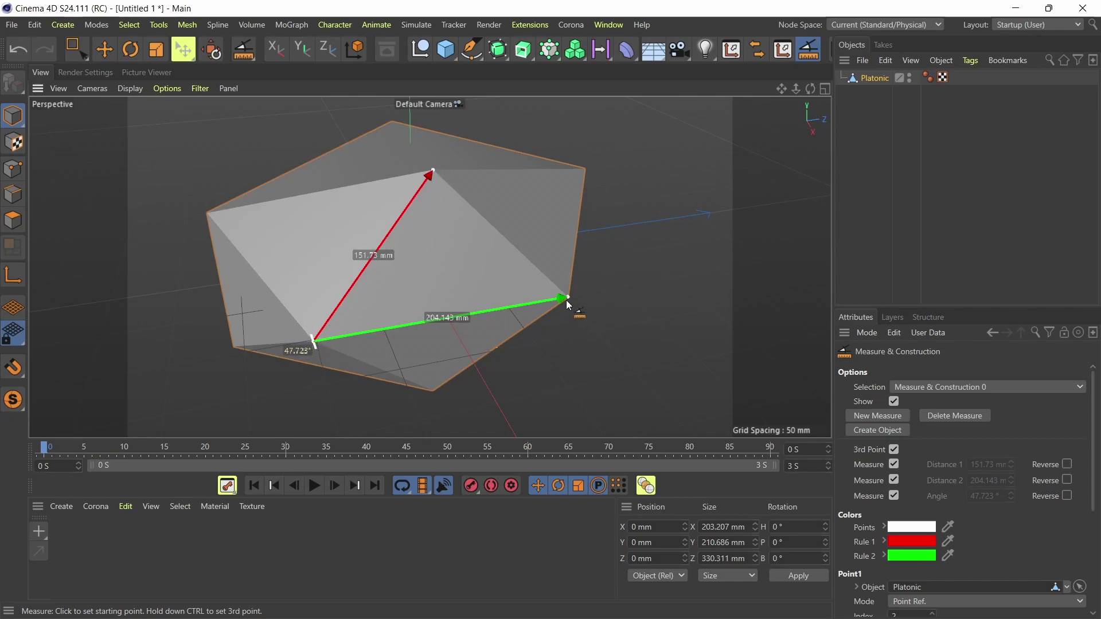
Create a new measure and switch the selection to Measure & Construction 0 and back to Measure & Construction 1.
left_click_drag(567, 304, 443, 260, "alt")
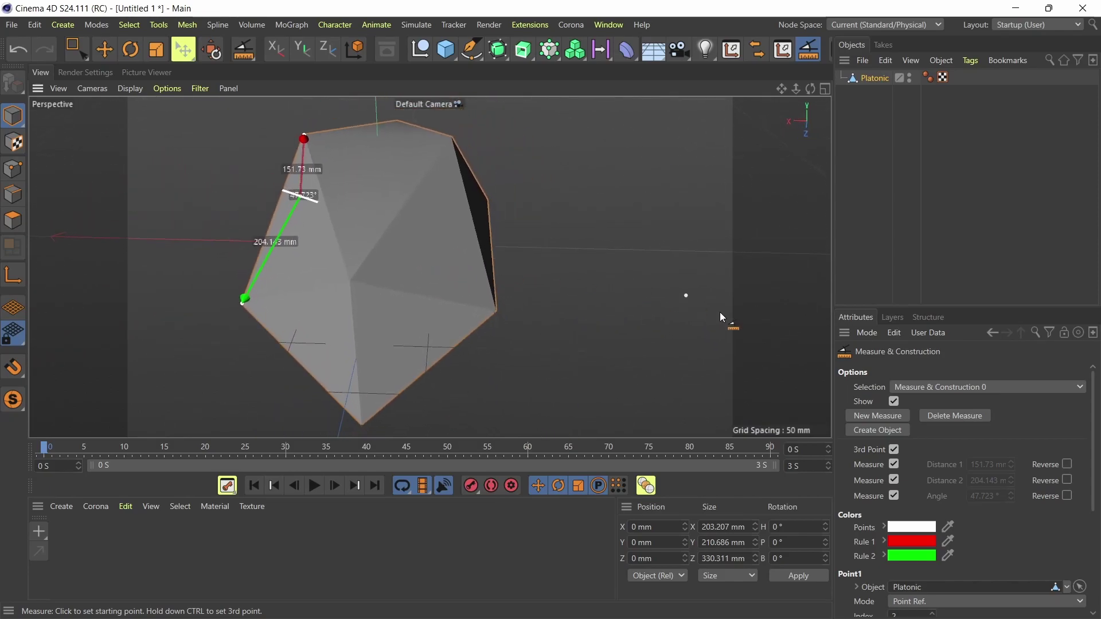
left_click(872, 415)
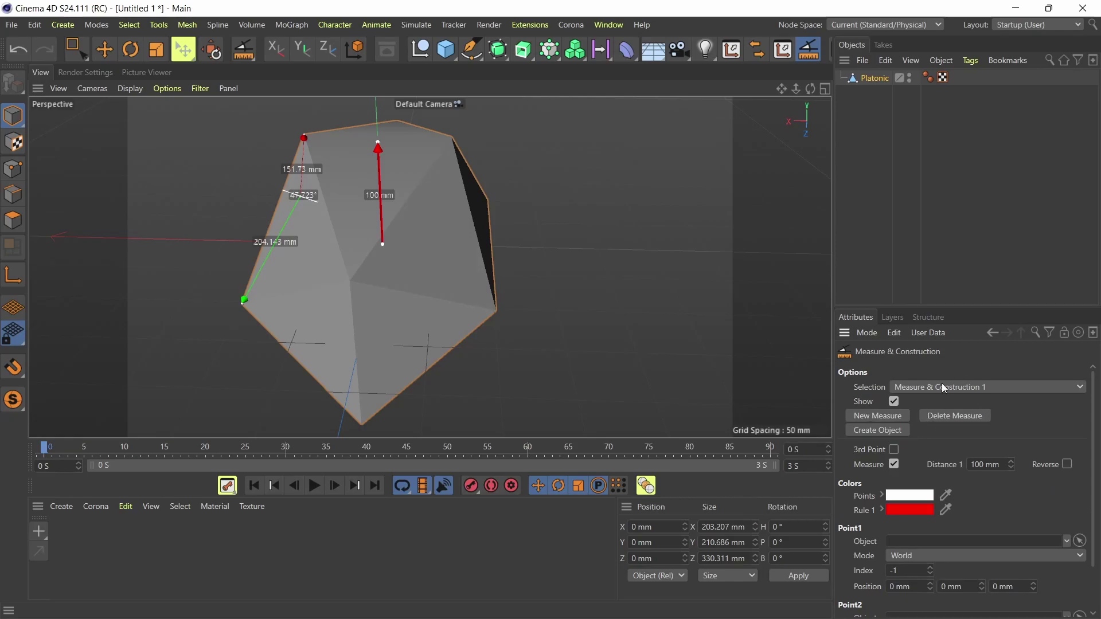
left_click(965, 387)
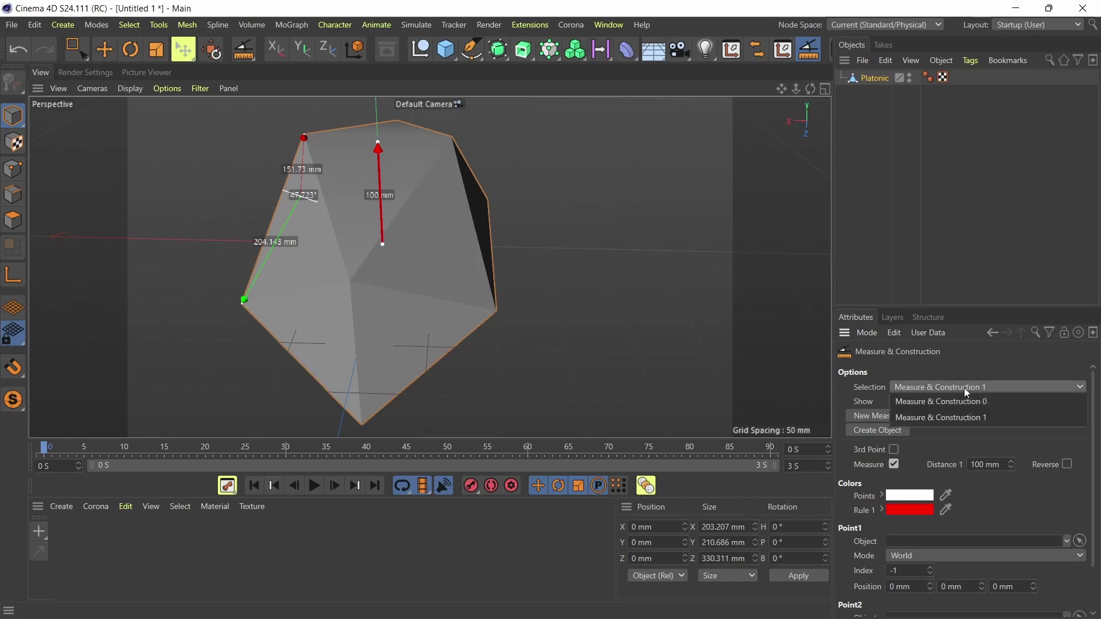
left_click(919, 403)
left_click(930, 388)
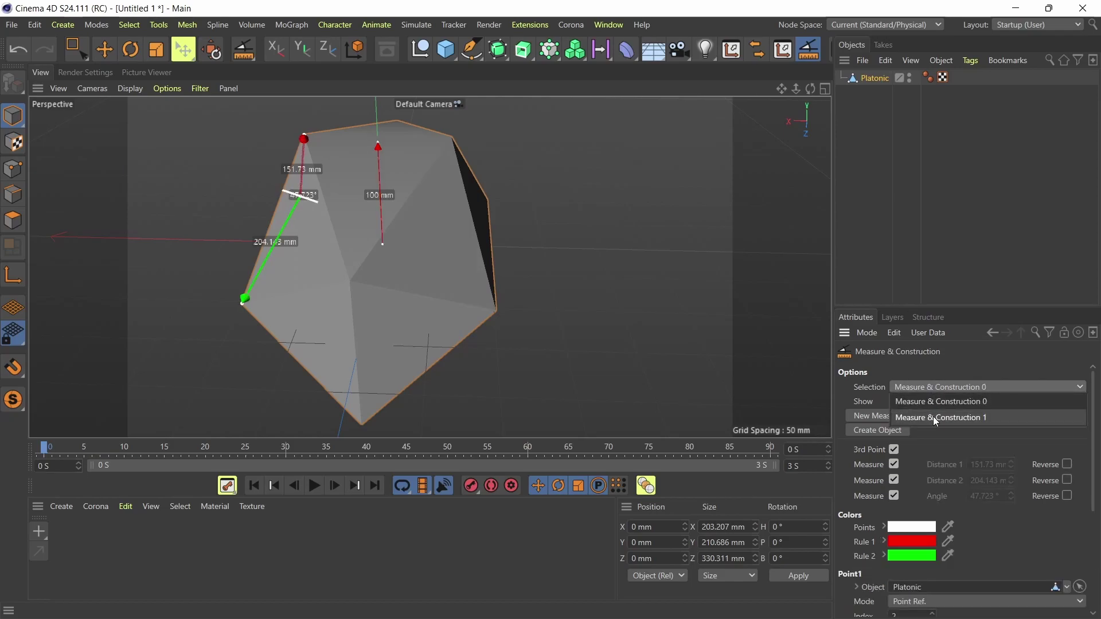
left_click(936, 420)
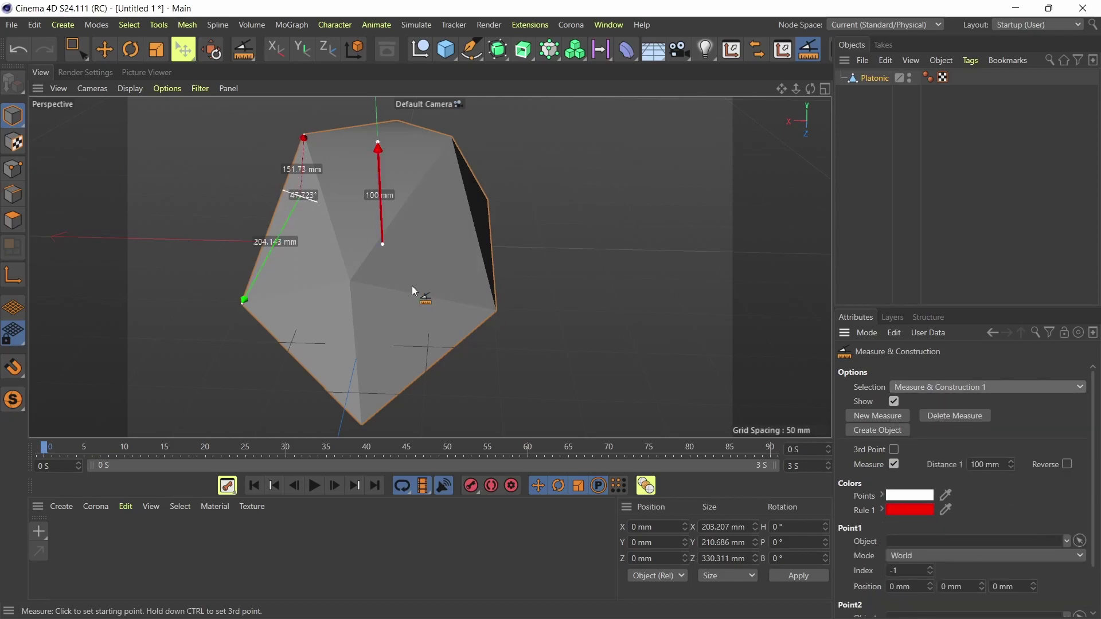
Attach the second measurement's start and end points to two vertices along an edge on the platonic's other side.
left_click_drag(412, 285, 359, 285, "alt")
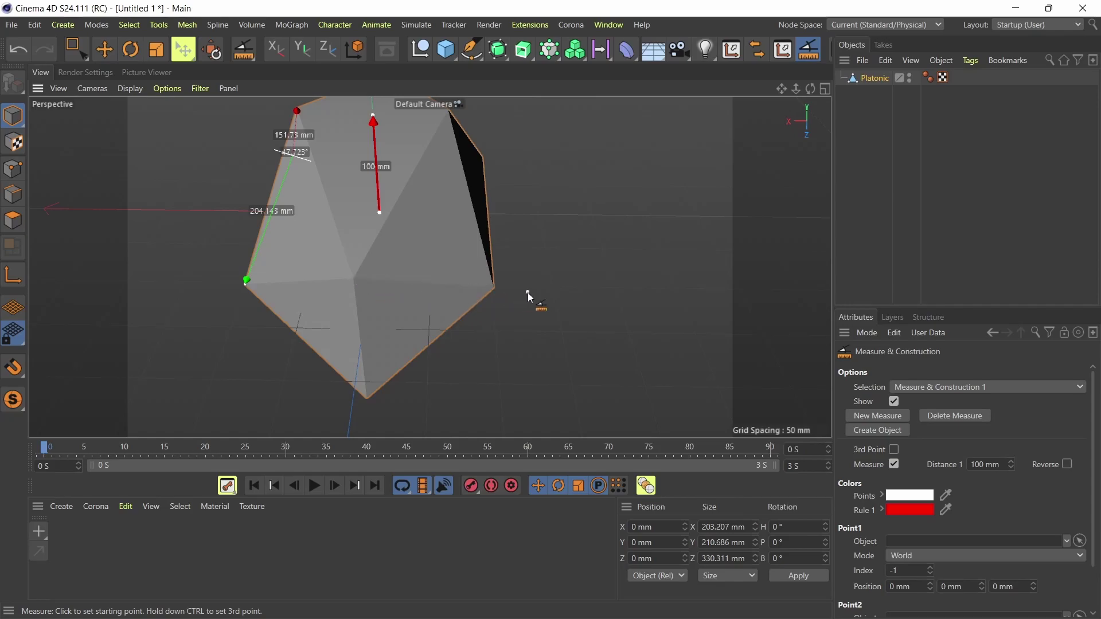
left_click_drag(527, 293, 479, 295, "alt")
left_click_drag(360, 263, 349, 266)
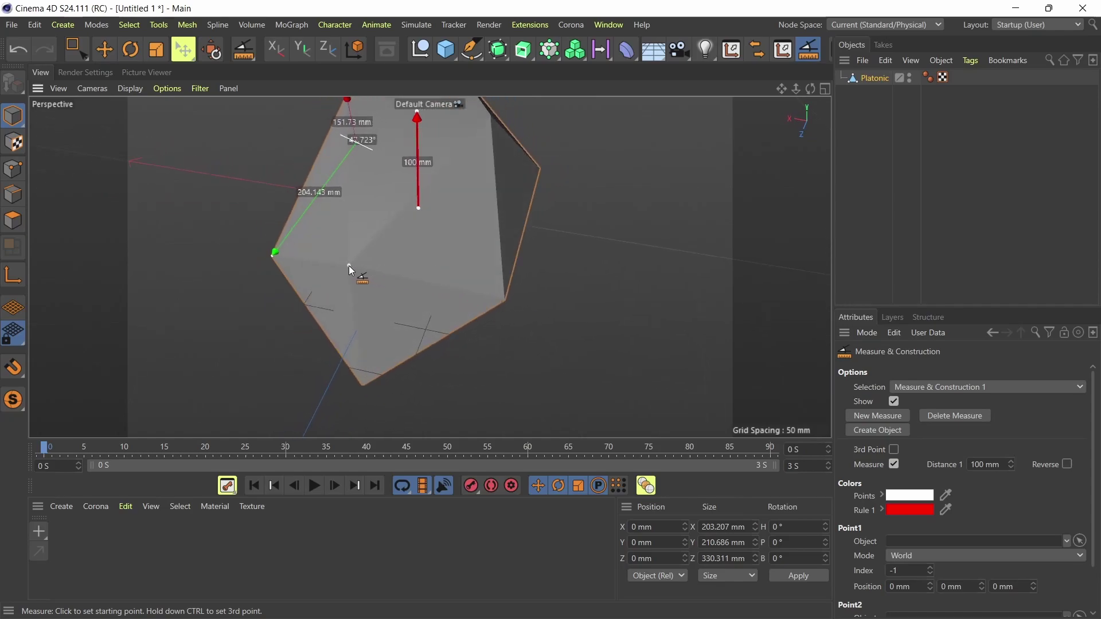
left_click_drag(450, 231, 423, 309, "alt")
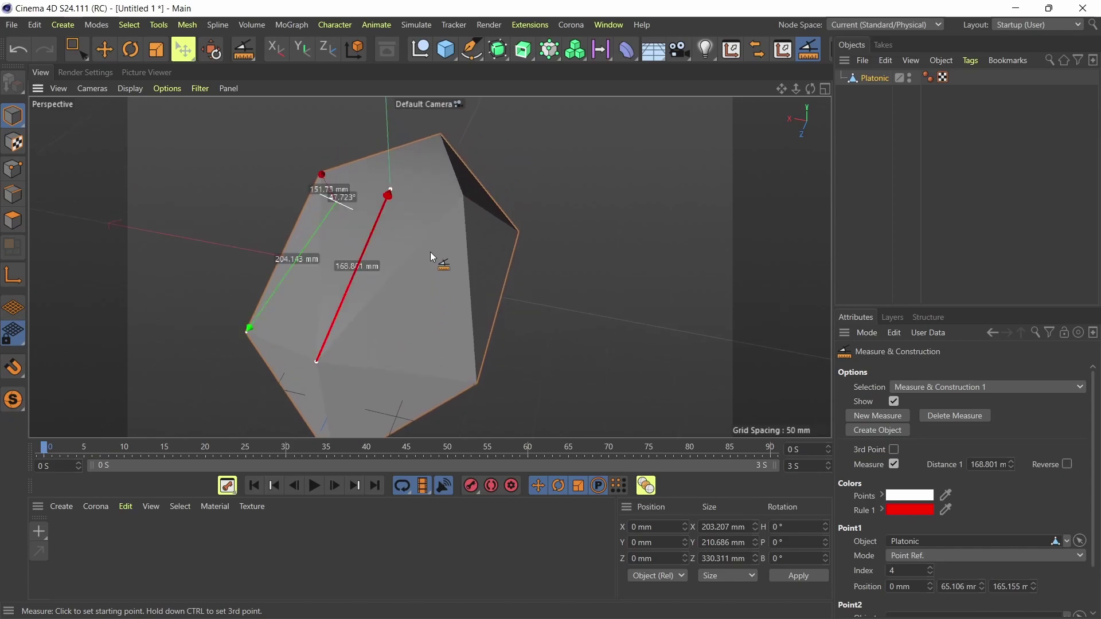
left_click(462, 194)
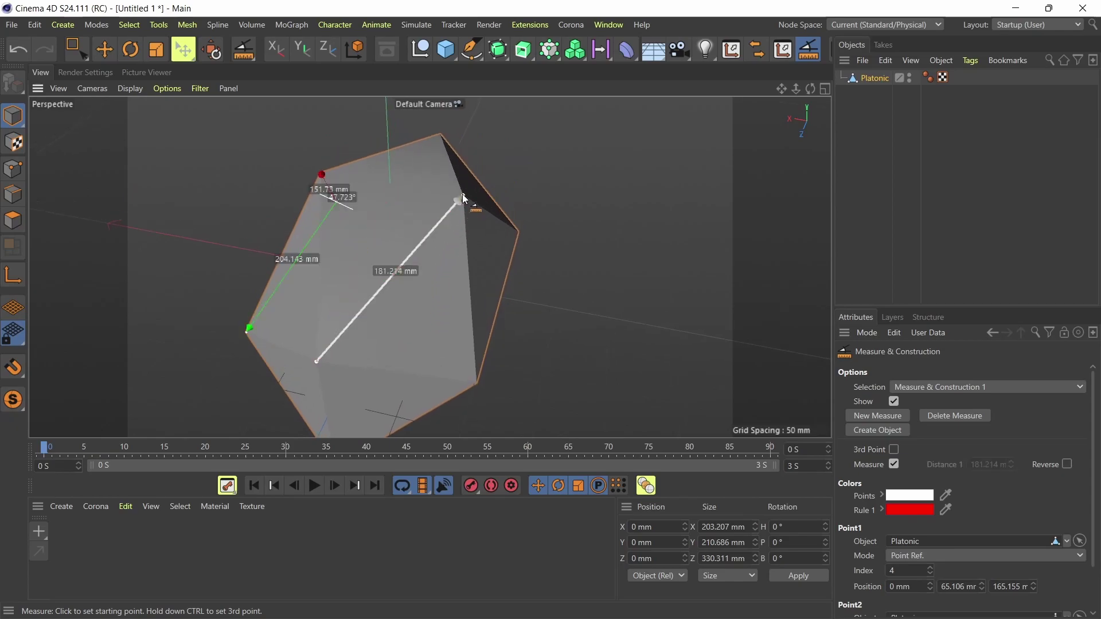
left_click_drag(346, 307, 403, 291, "alt")
middle_click_drag(401, 287, 402, 266, "alt")
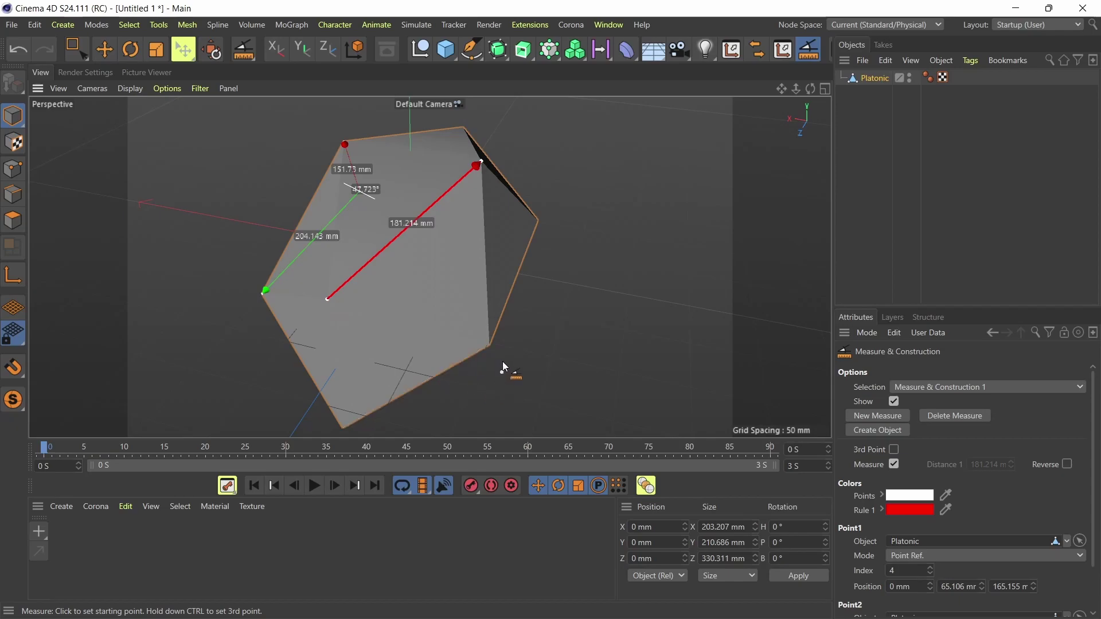
Add a third point to the second measurement at the face's remaining vertex to measure another edge and the angle.
left_click(490, 343, "ctrl")
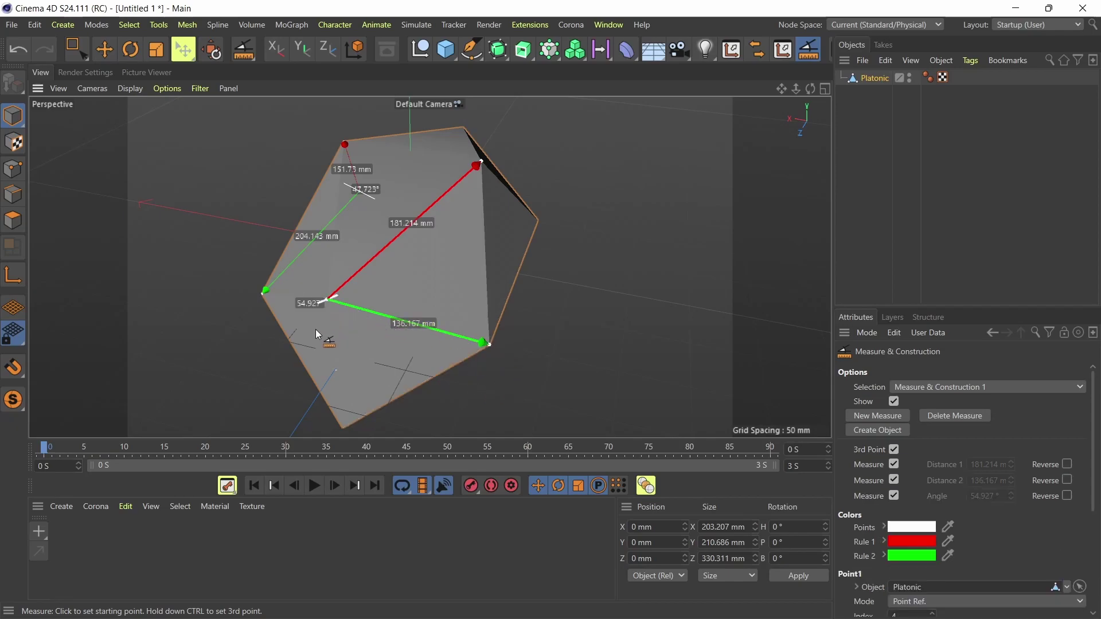
scroll(339, 317, "up", 3)
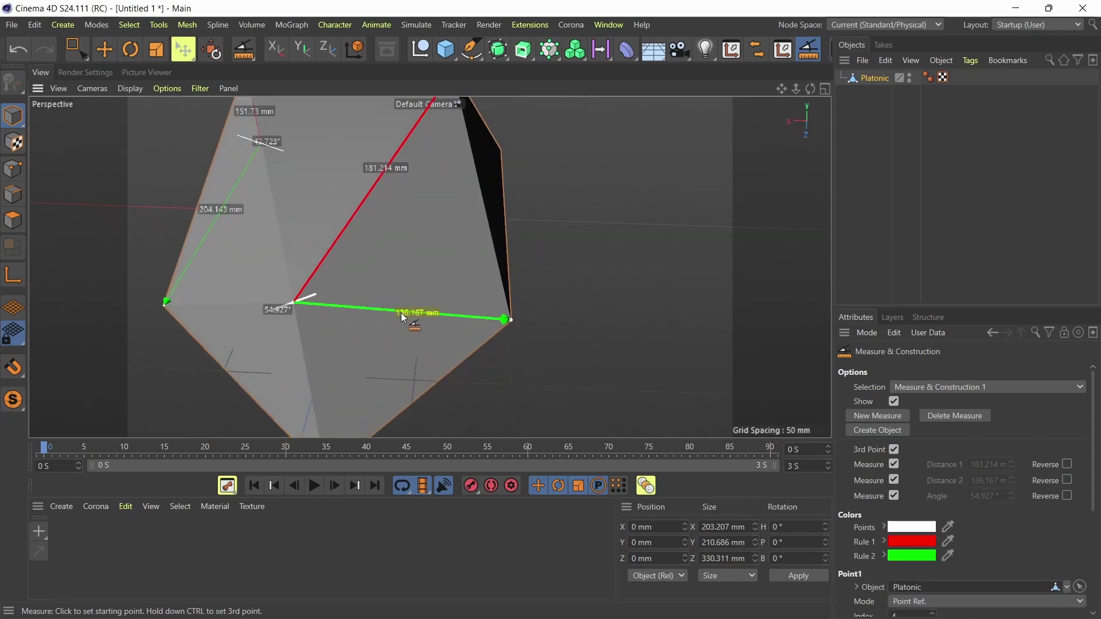
scroll(450, 318, "down", 3)
Create a third measure and attach its start and end points to the two vertices of an edge on an unmeasured side.
left_click_drag(418, 284, 290, 258, "alt")
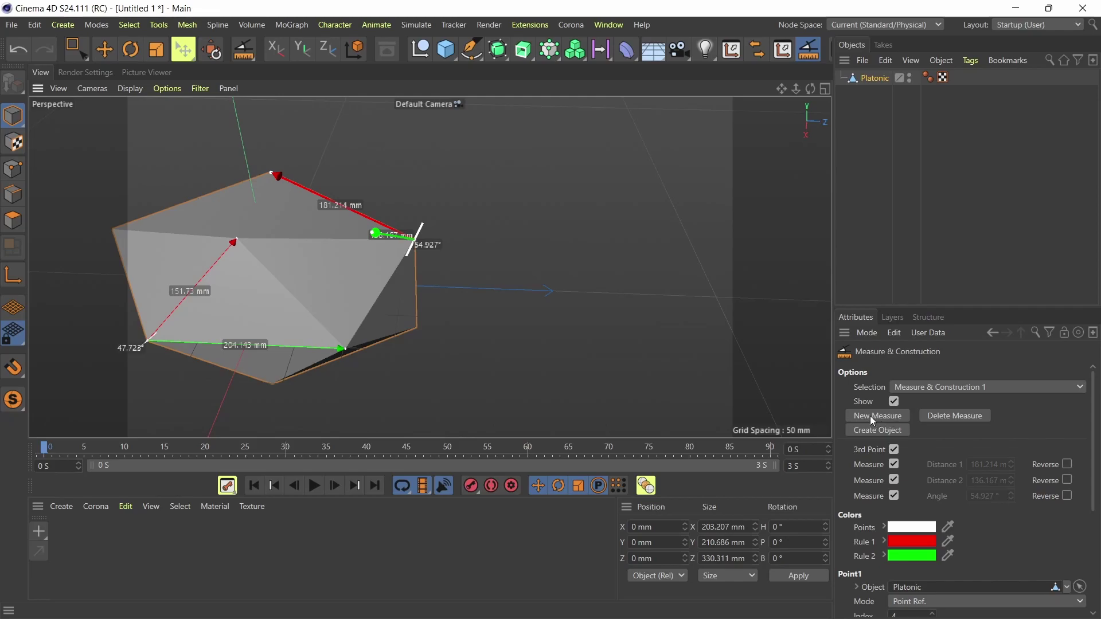
left_click_drag(371, 284, 429, 301, "alt")
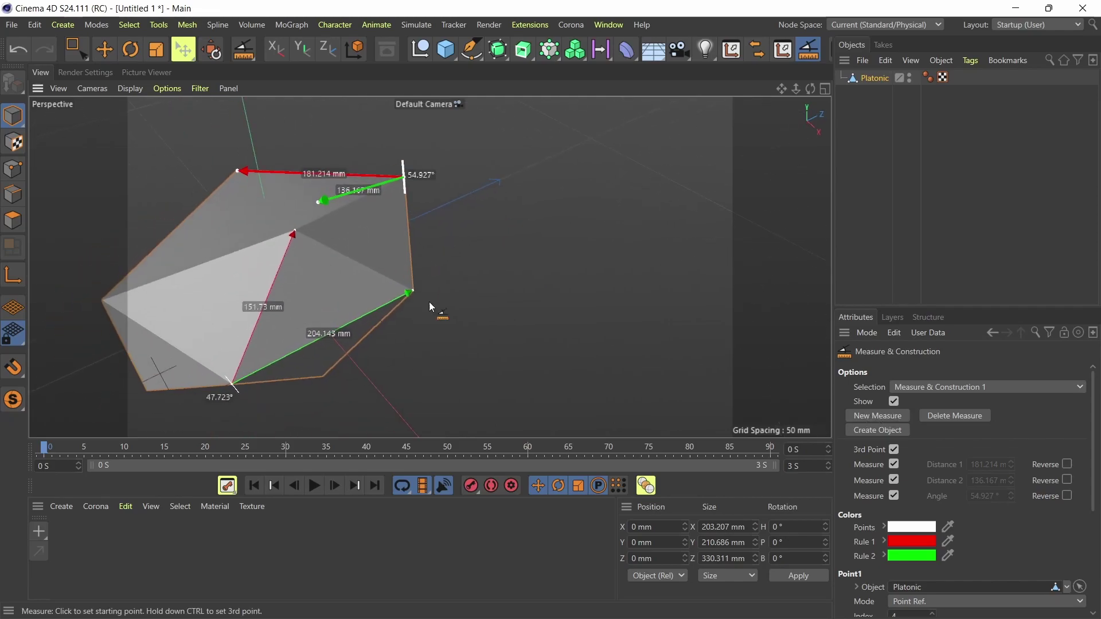
left_click(886, 415)
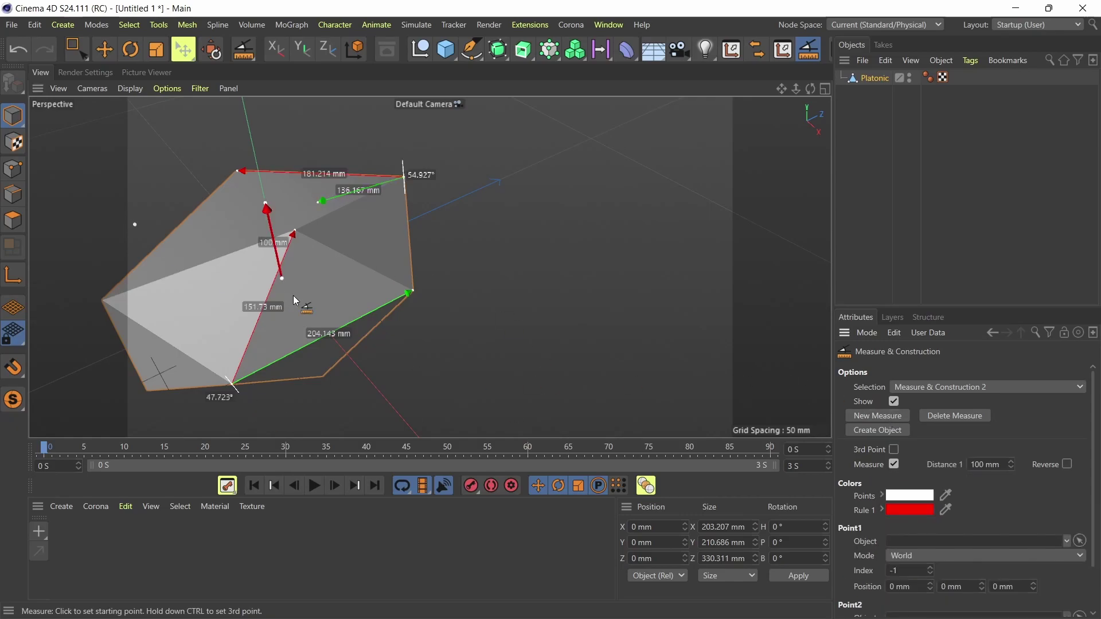
left_click_drag(293, 295, 395, 286, "alt")
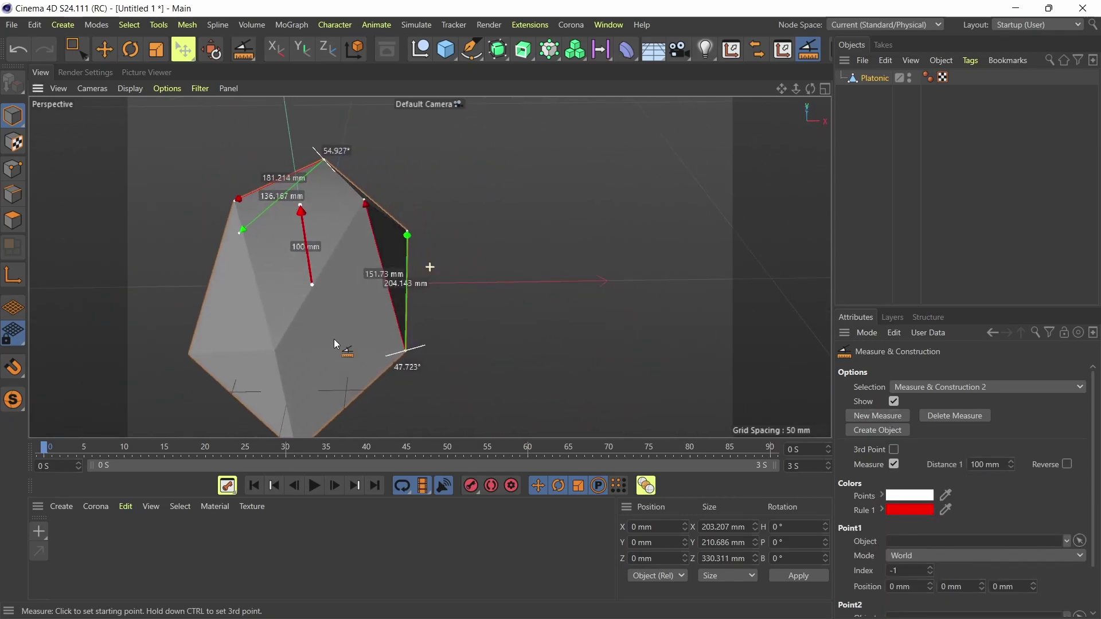
middle_click_drag(333, 339, 319, 290, "alt")
right_click_drag(312, 302, 348, 298, "alt")
left_click_drag(330, 322, 318, 318, "alt")
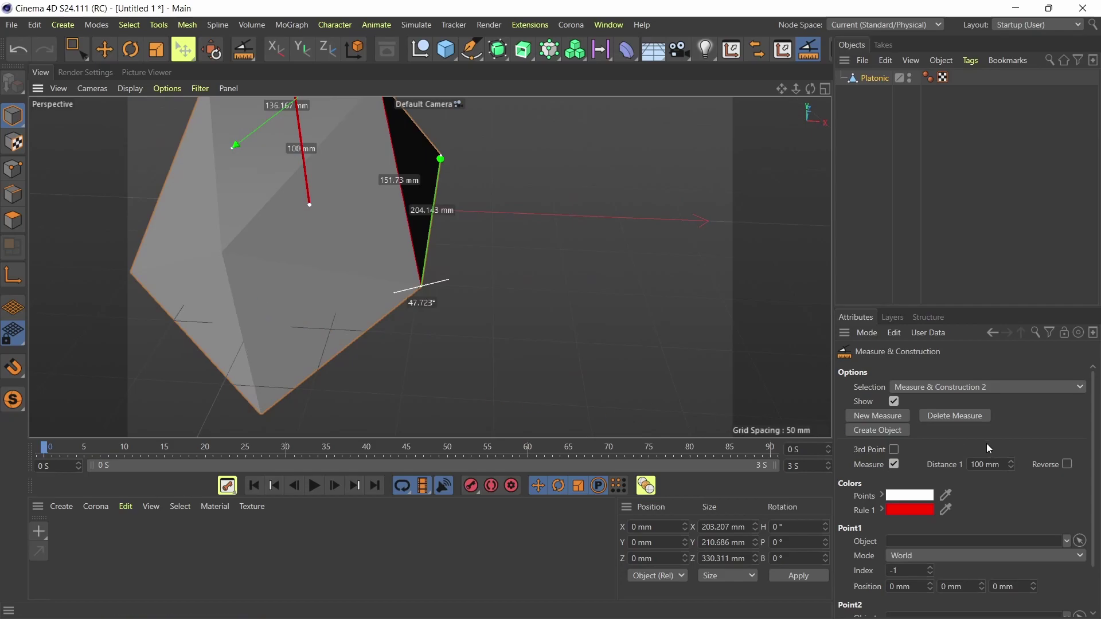
middle_click_drag(279, 327, 336, 279, "alt")
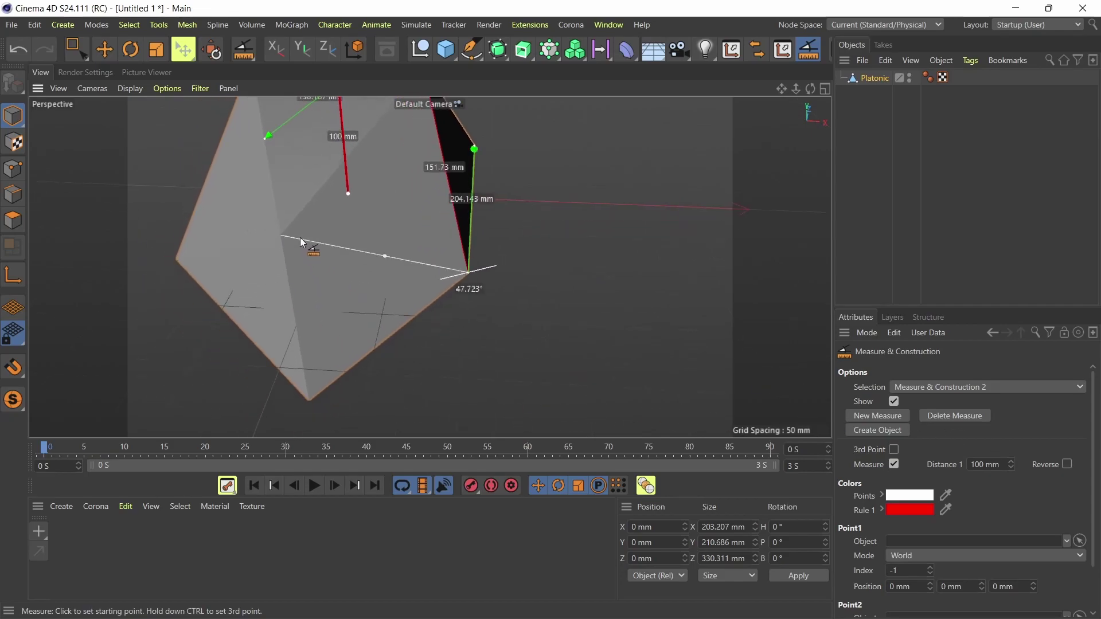
left_click(281, 235)
left_click_drag(321, 360, 337, 317, "alt")
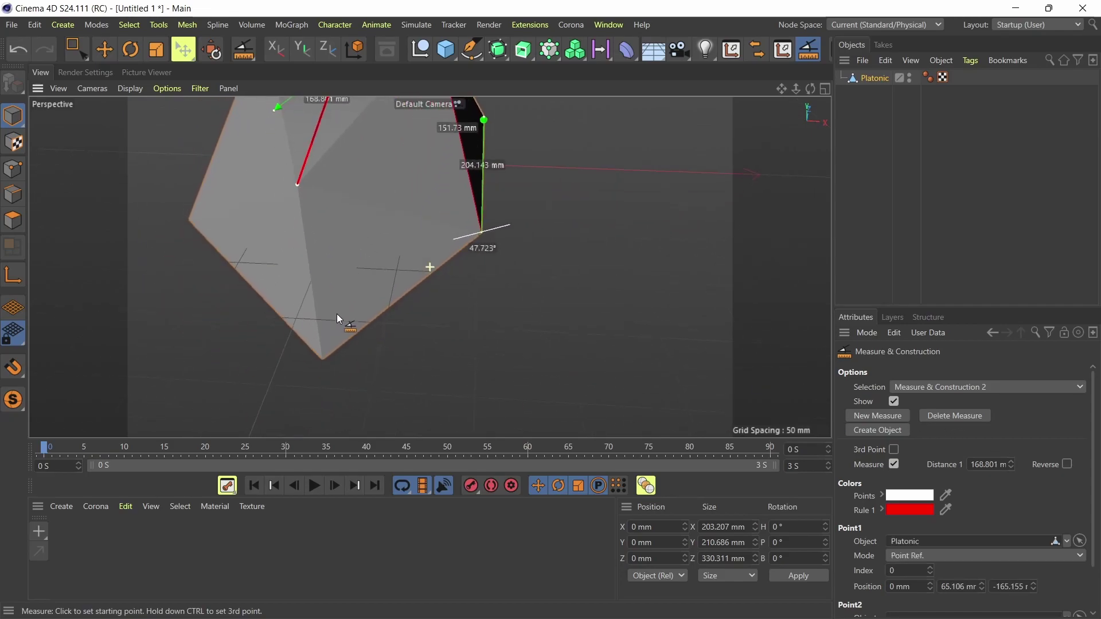
left_click(324, 362)
Add a third point to the third measurement at a neighbouring vertex to measure the adjoining edge and the angle.
left_click_drag(302, 261, 402, 227, "alt")
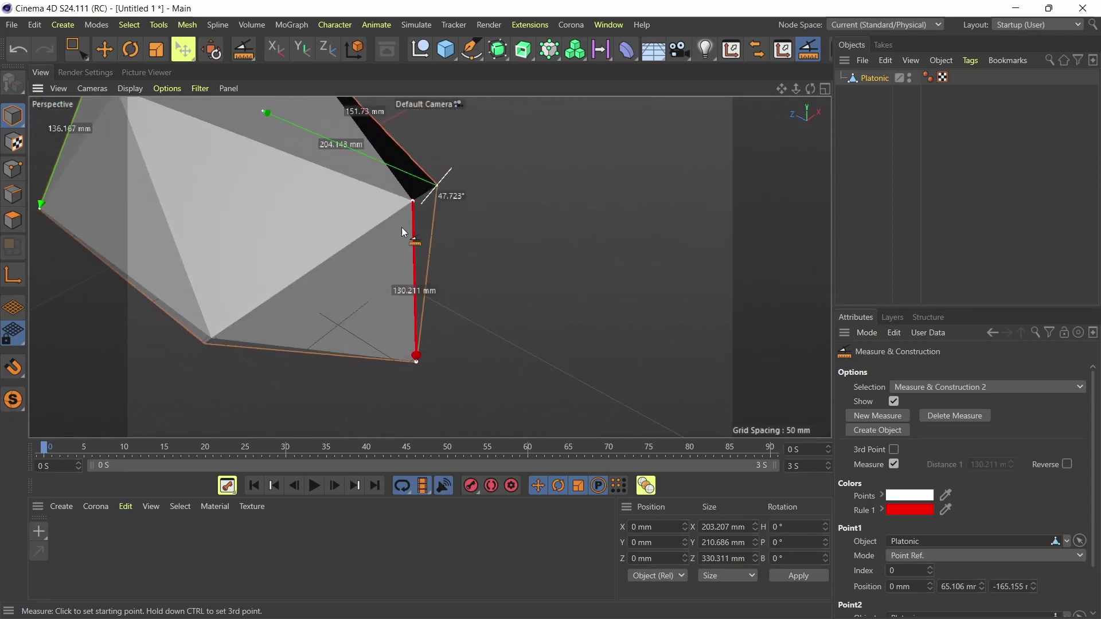
left_click(212, 339, "ctrl")
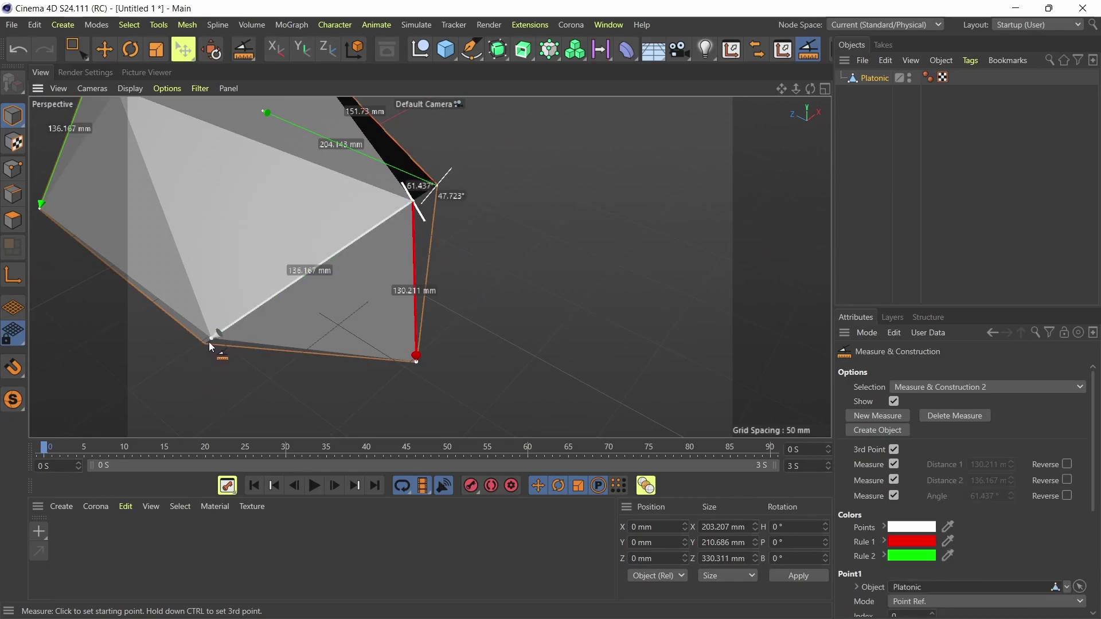
scroll(345, 281, "up", 1)
scroll(350, 278, "down", 4)
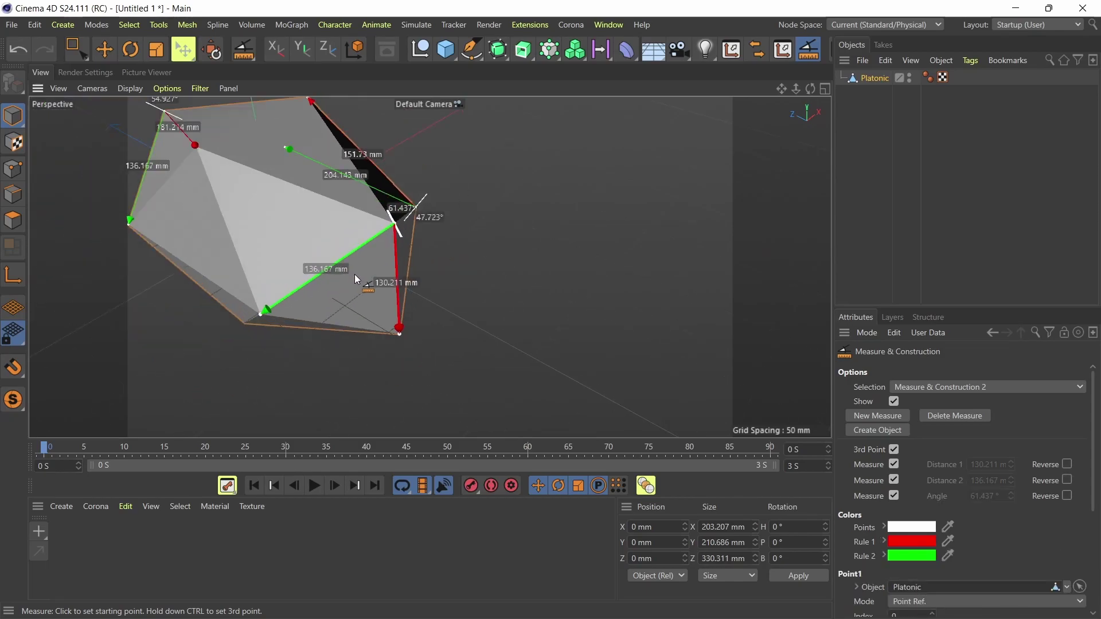
Examine the three measurements placed around the platonic from several angles.
left_click_drag(393, 268, 200, 238, "alt")
left_click_drag(379, 203, 336, 235, "alt")
middle_click_drag(430, 266, 310, 299, "alt")
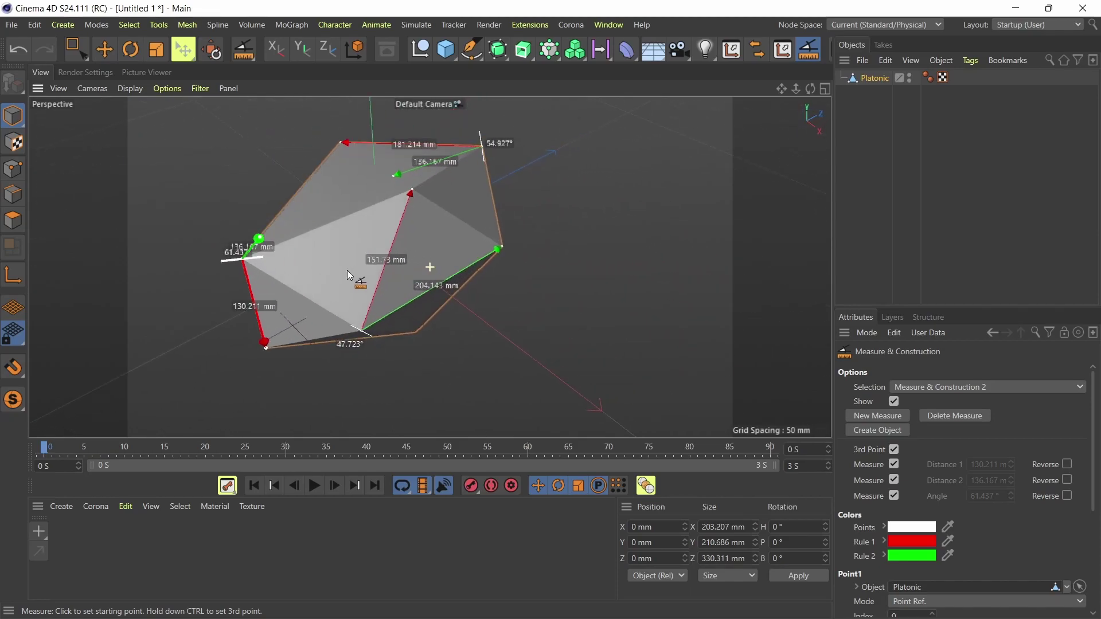
scroll(383, 241, "up", 3)
left_click_drag(381, 237, 335, 232, "alt")
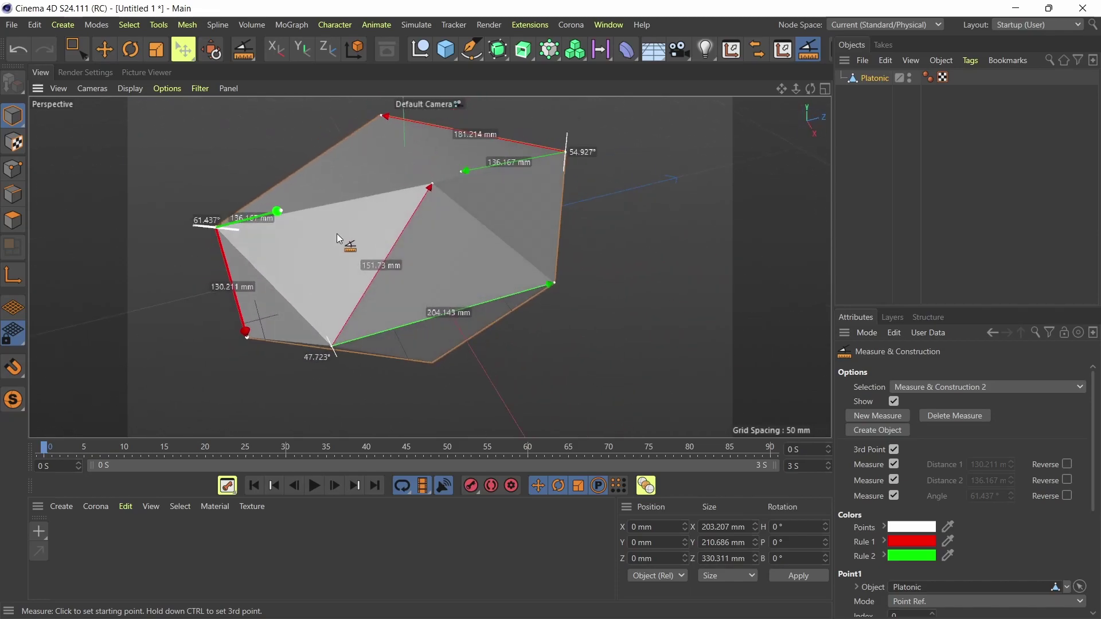
right_click_drag(385, 240, 321, 253, "alt")
left_click_drag(363, 239, 436, 237, "alt")
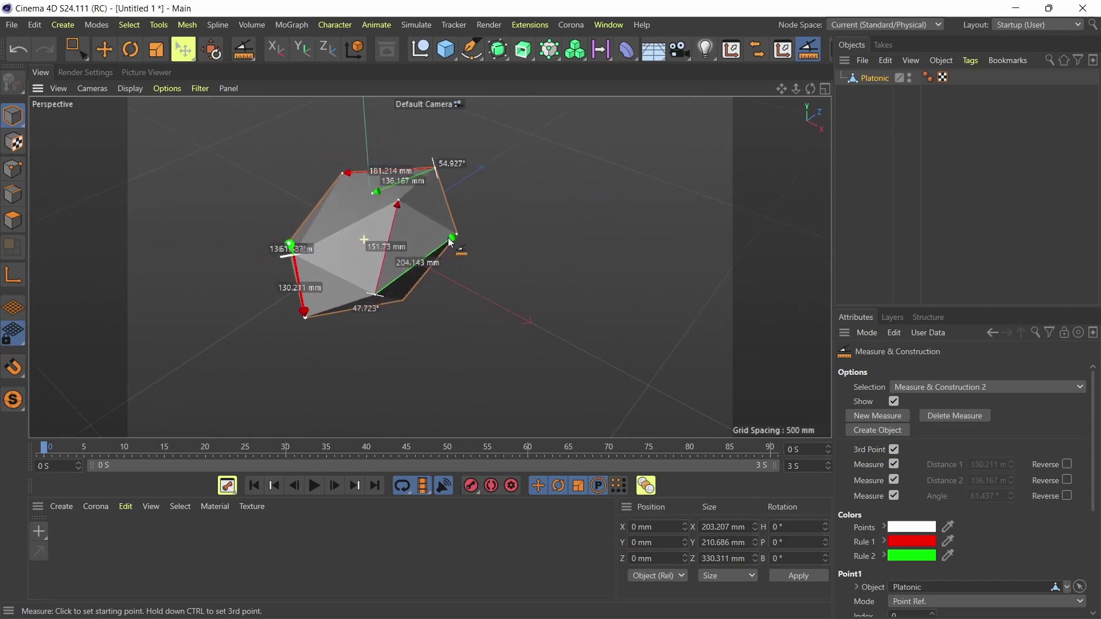
right_click_drag(336, 229, 408, 230, "alt")
left_click_drag(382, 223, 338, 274, "alt")
scroll(383, 266, "down", 3)
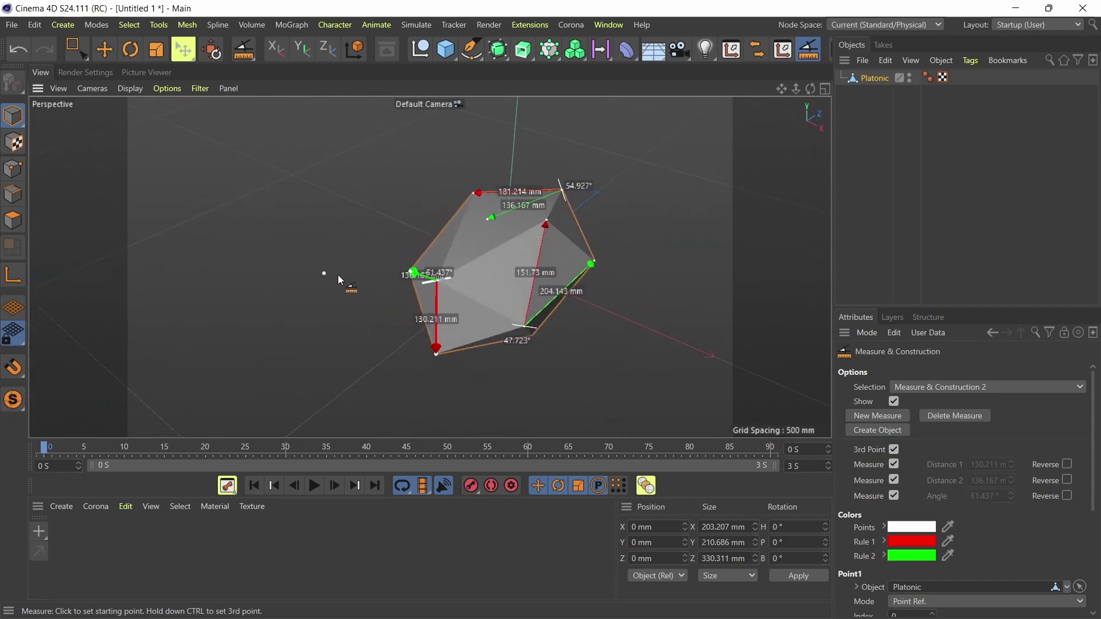
middle_click_drag(530, 297, 421, 295, "alt")
scroll(429, 282, "up", 4)
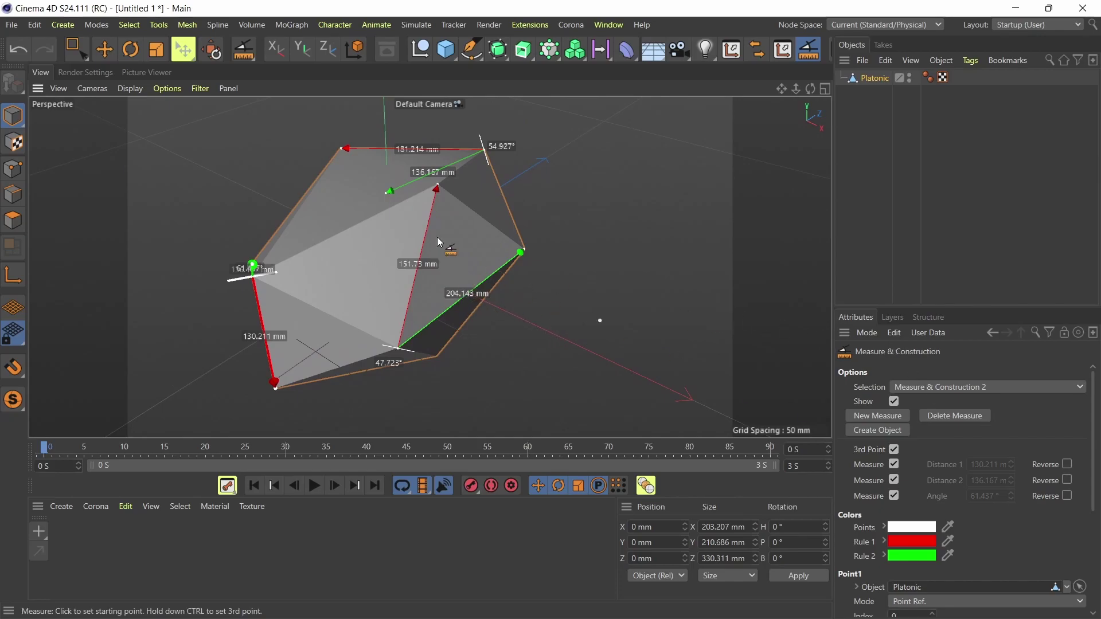
left_click_drag(382, 270, 388, 256, "alt")
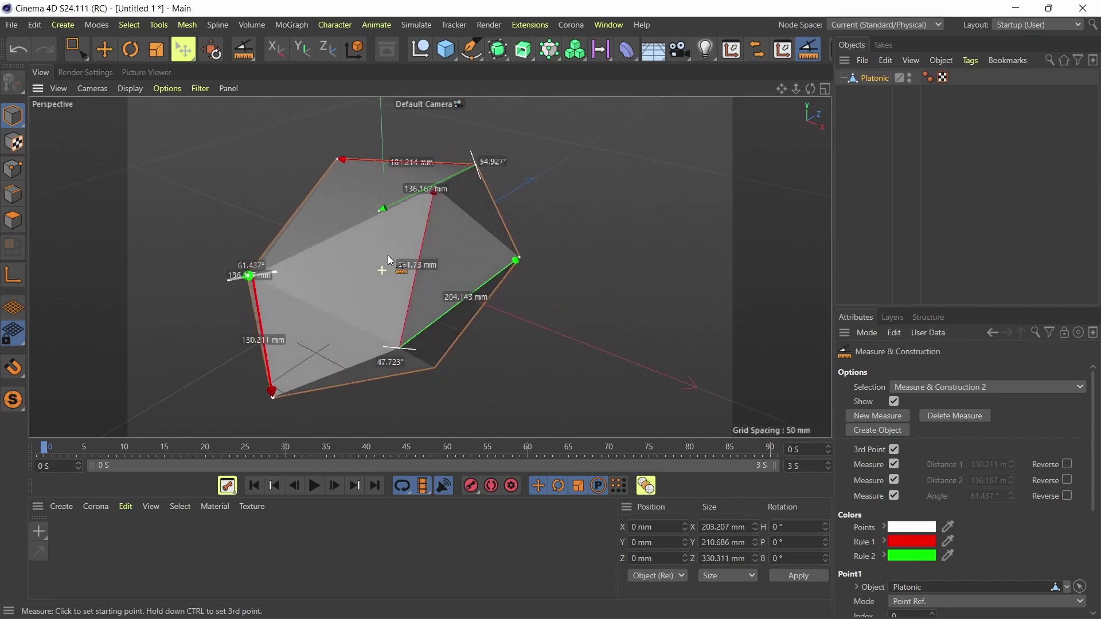
Delete the third measurement, and also delete Measure & Construction 1.
left_click(938, 414)
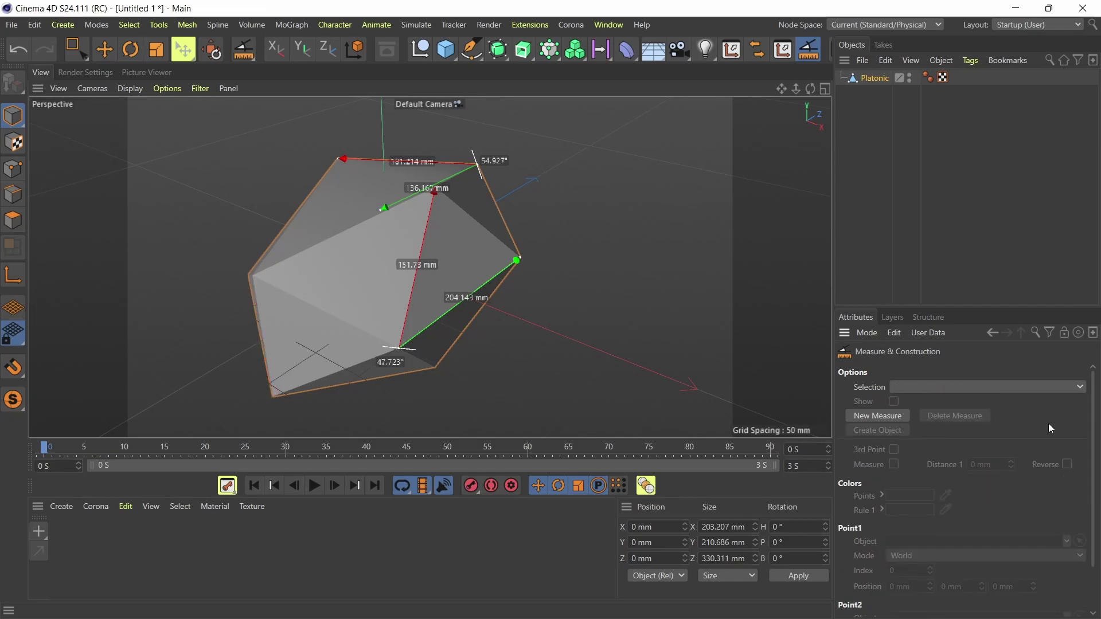
left_click(977, 388)
left_click(923, 417)
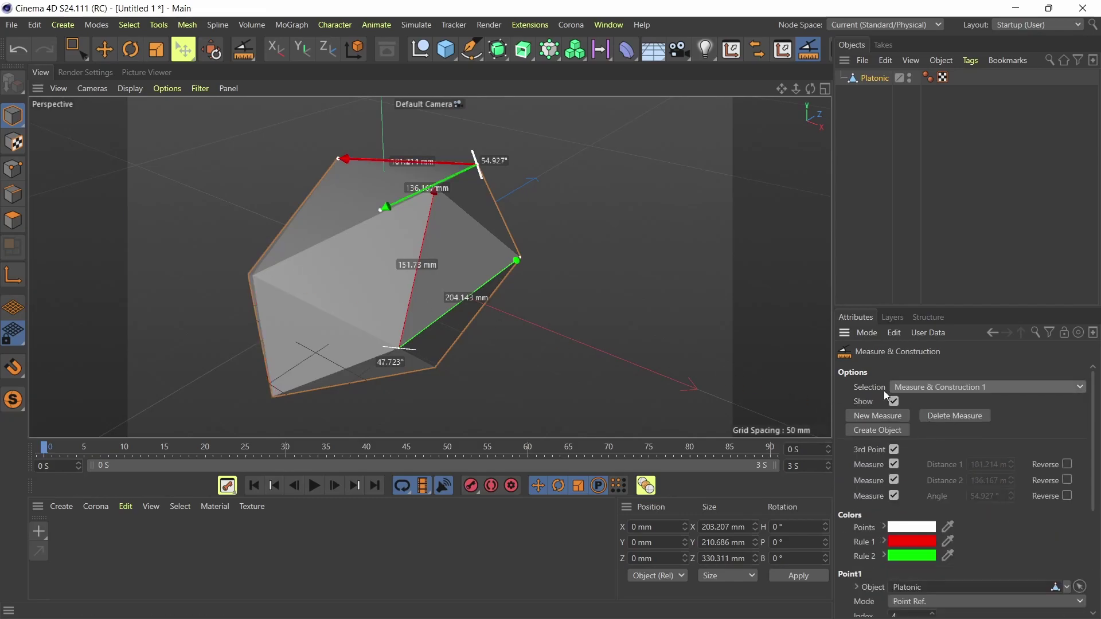
left_click(964, 417)
left_click_drag(558, 315, 467, 198, "alt")
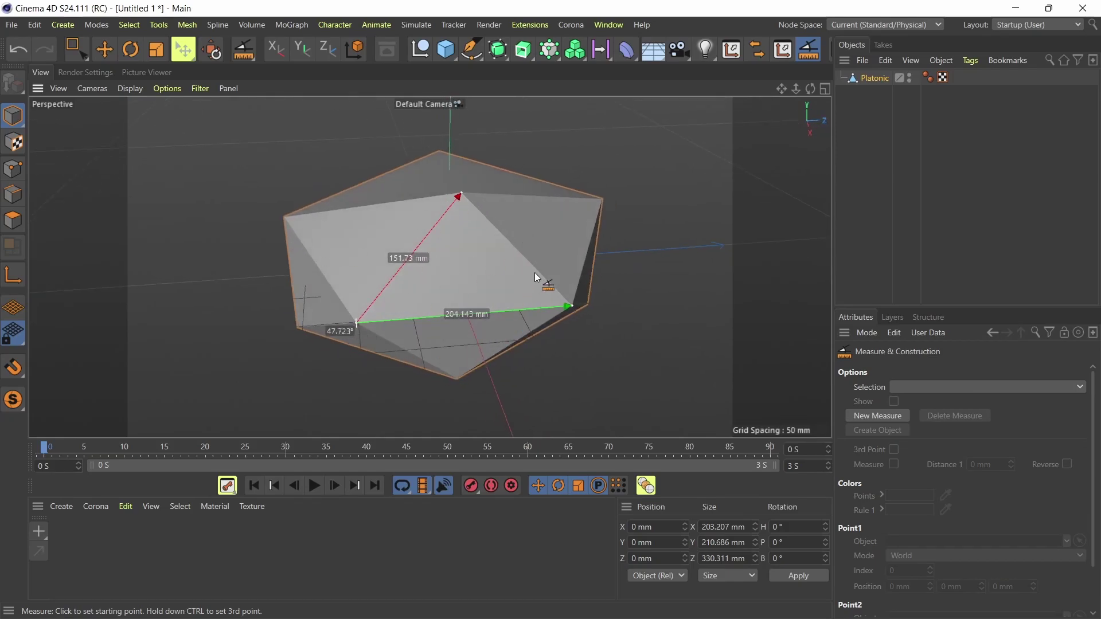
left_click_drag(619, 246, 543, 259, "alt")
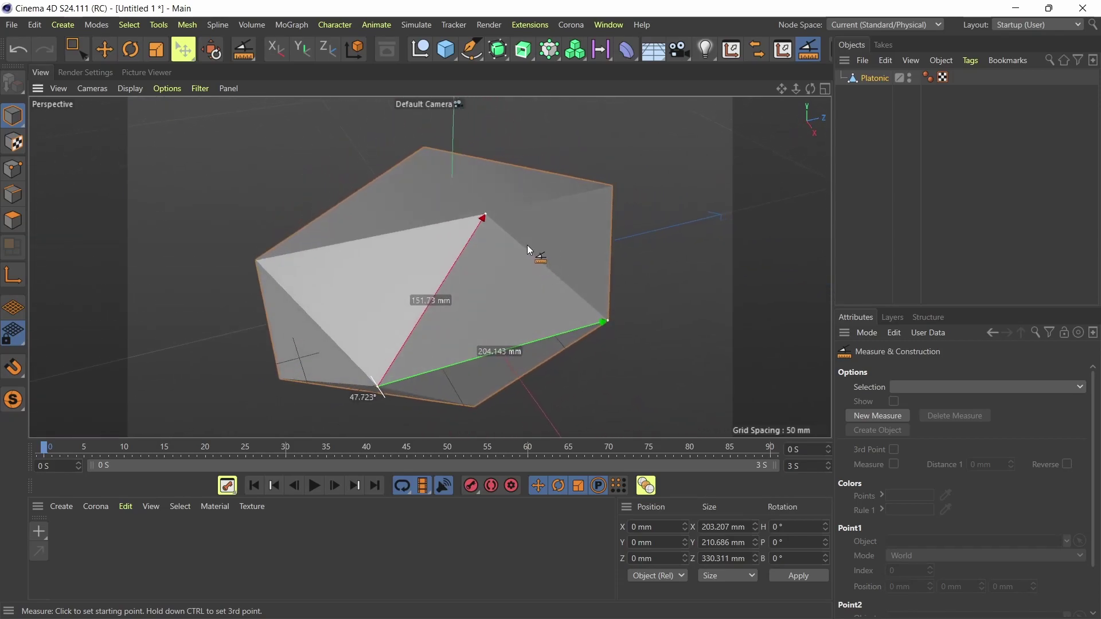